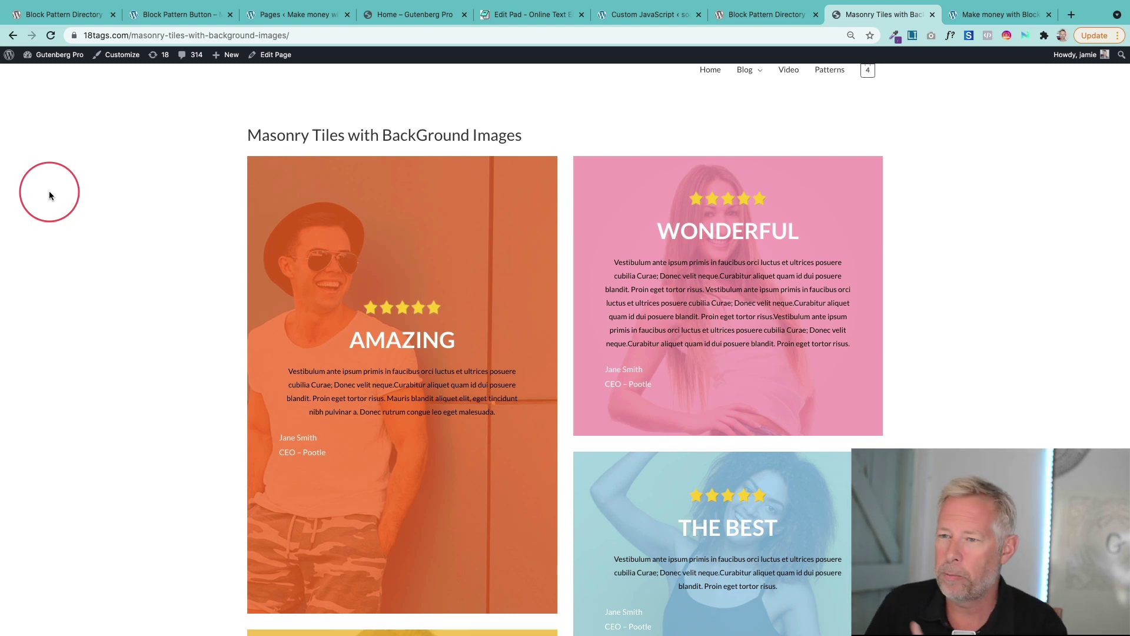
Preview the published Masonry Tiles with BackGround Images page, then reopen it in the block editor.
left_click(272, 59)
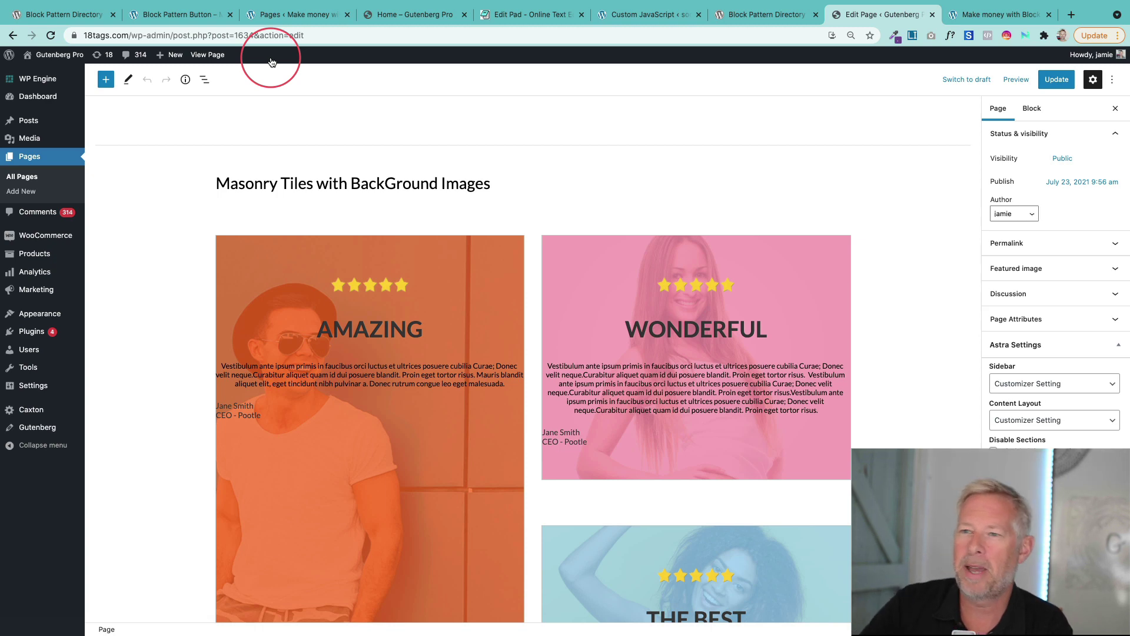
left_click(207, 56)
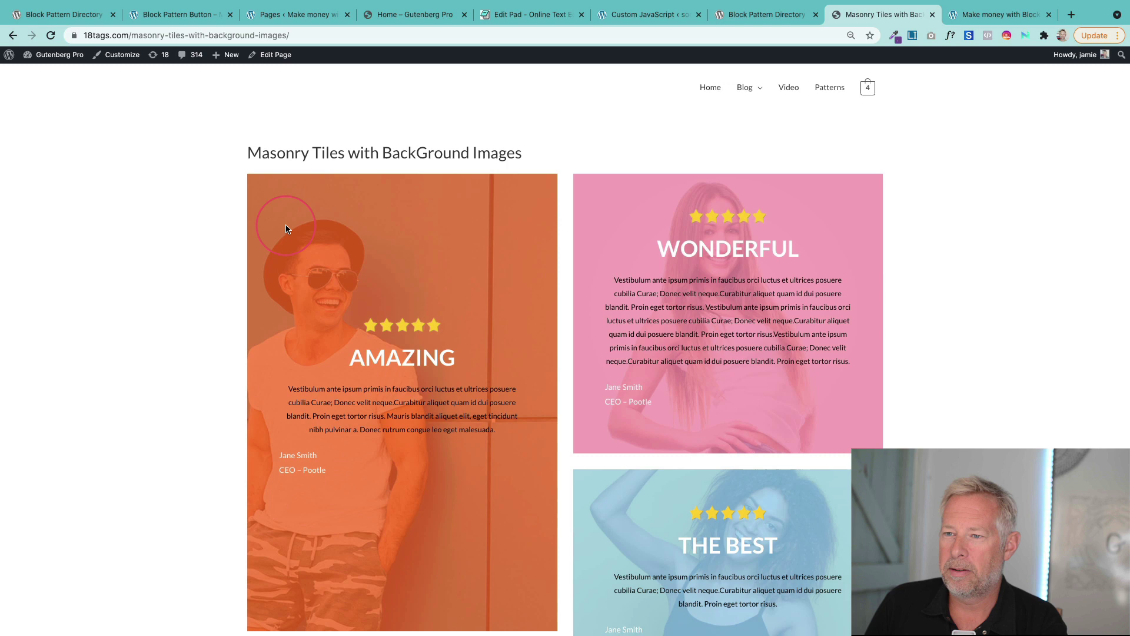
scroll(168, 361, "down", 7)
scroll(168, 359, "up", 7)
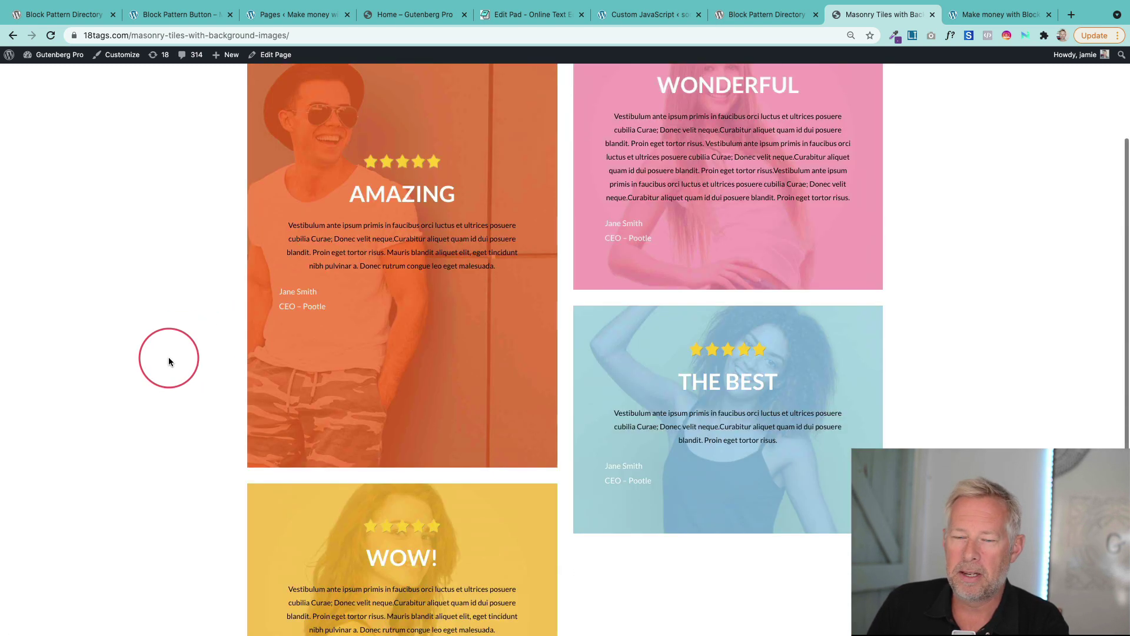
left_click(266, 55)
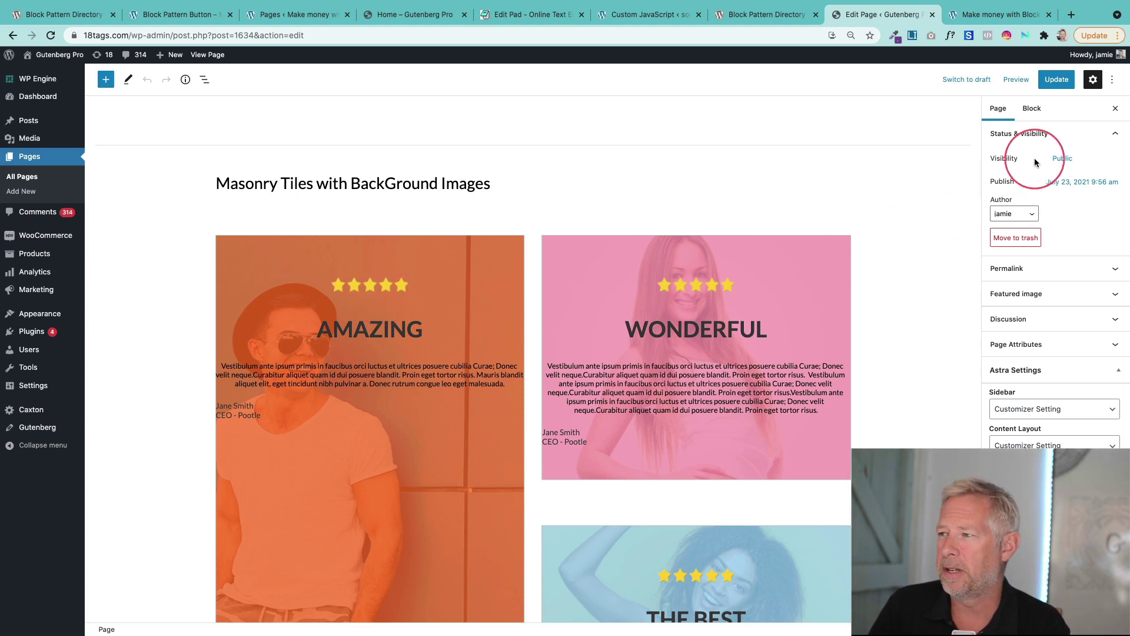
left_click(1112, 87)
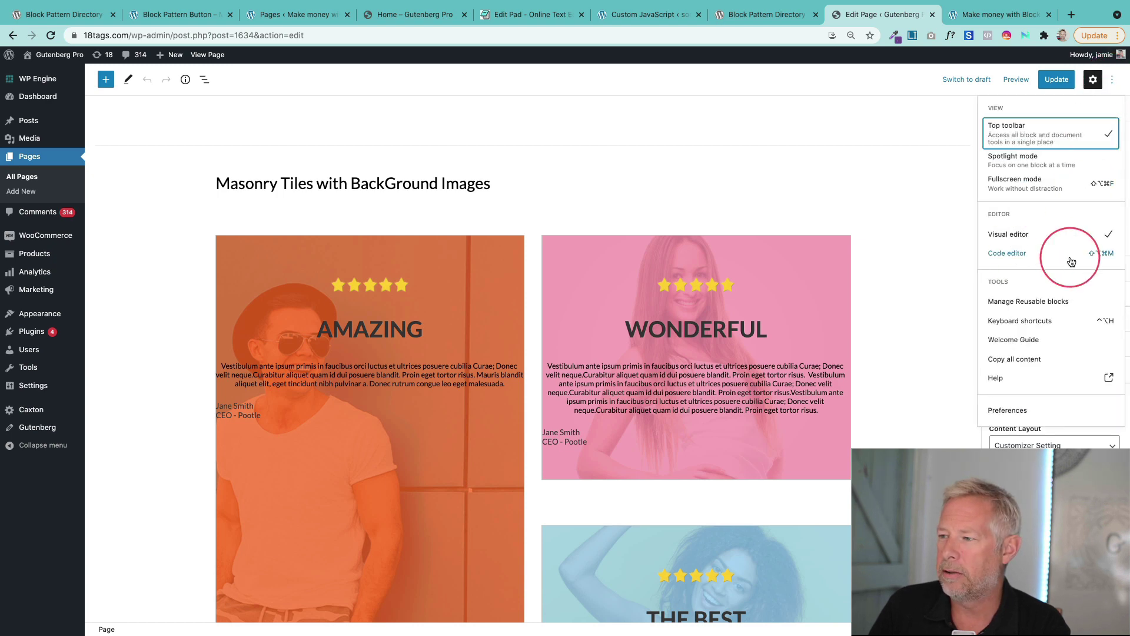
left_click(1029, 260)
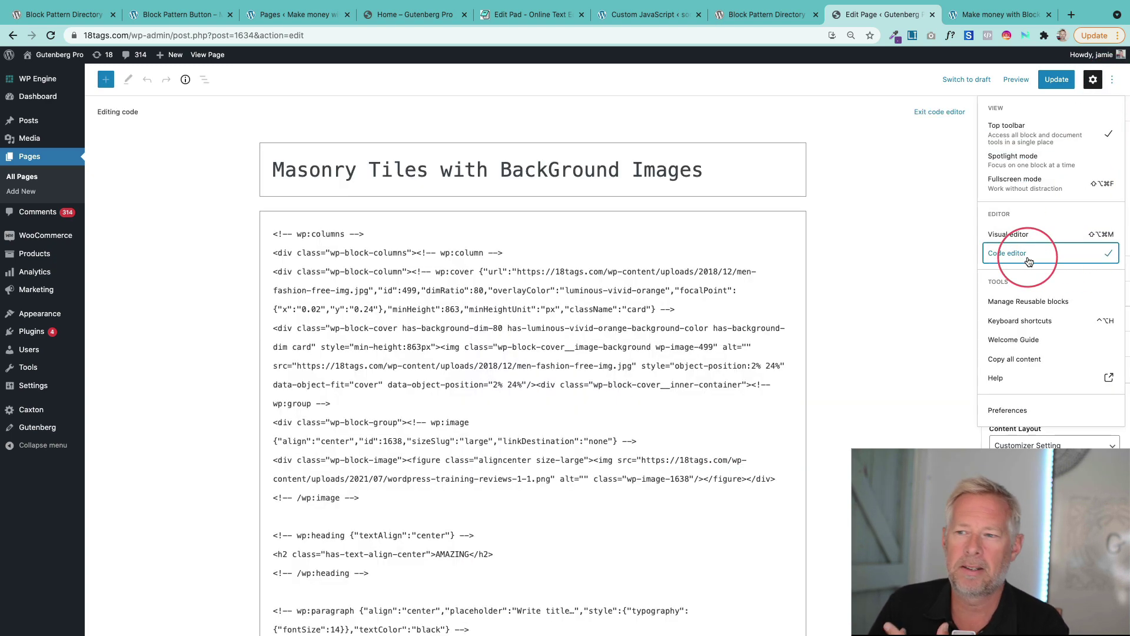
scroll(459, 438, "down", 1)
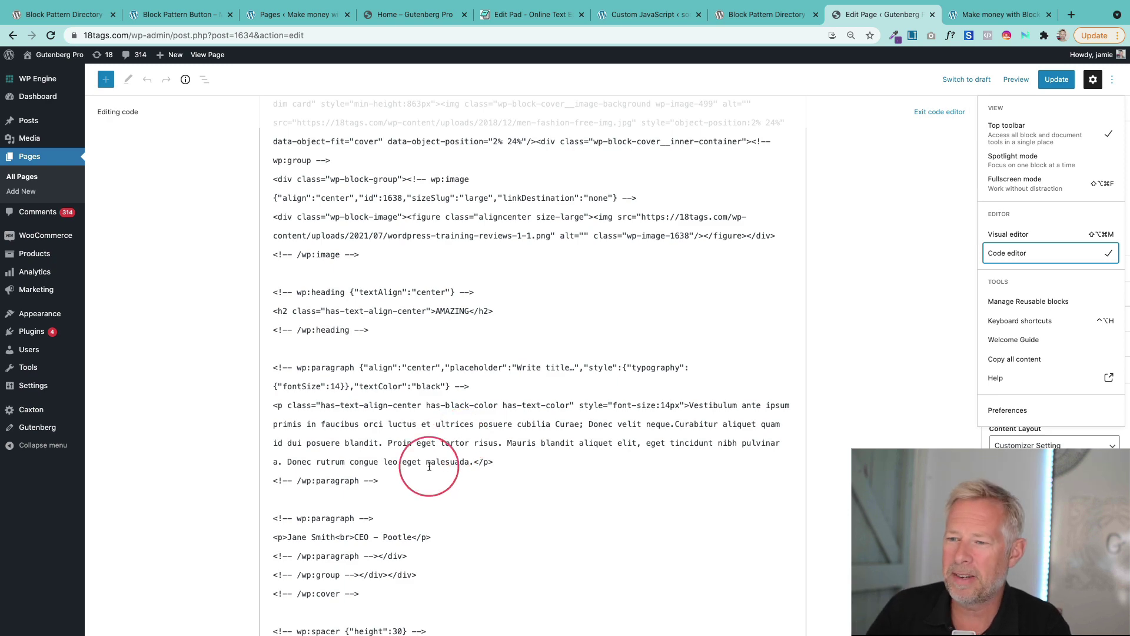
scroll(417, 491, "down", 5)
scroll(417, 491, "down", 20)
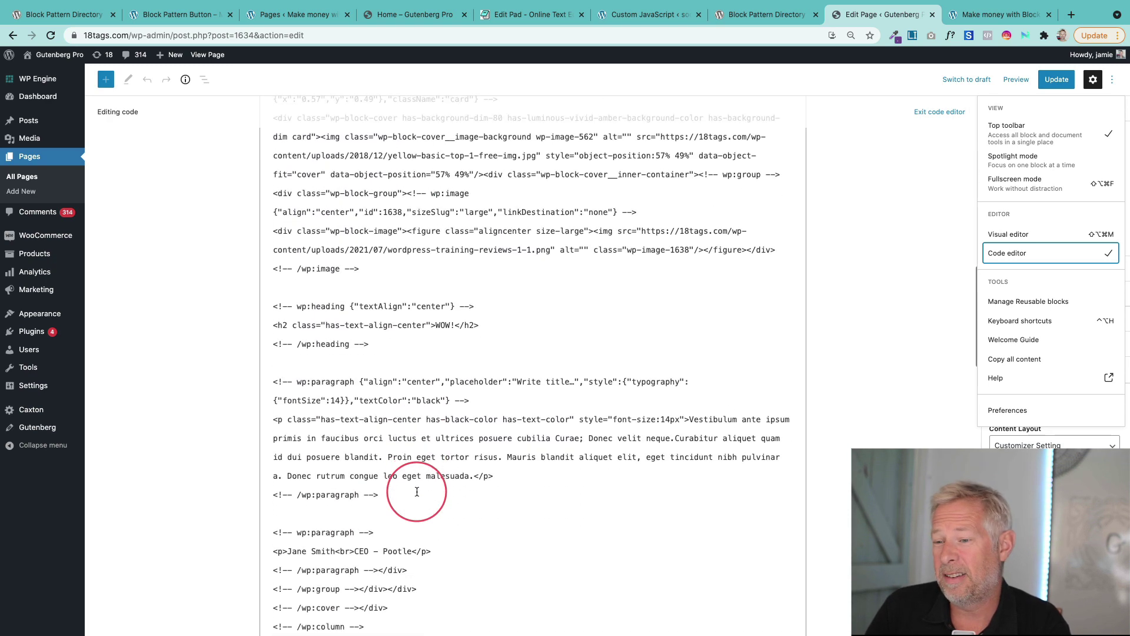
scroll(416, 491, "down", 20)
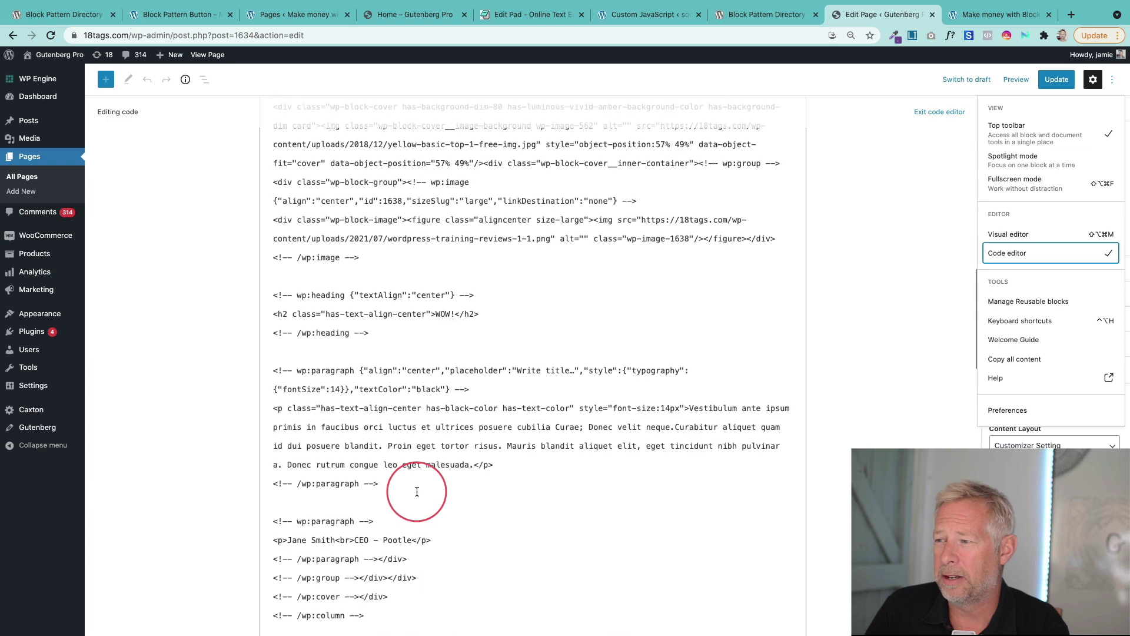
scroll(417, 491, "up", 8)
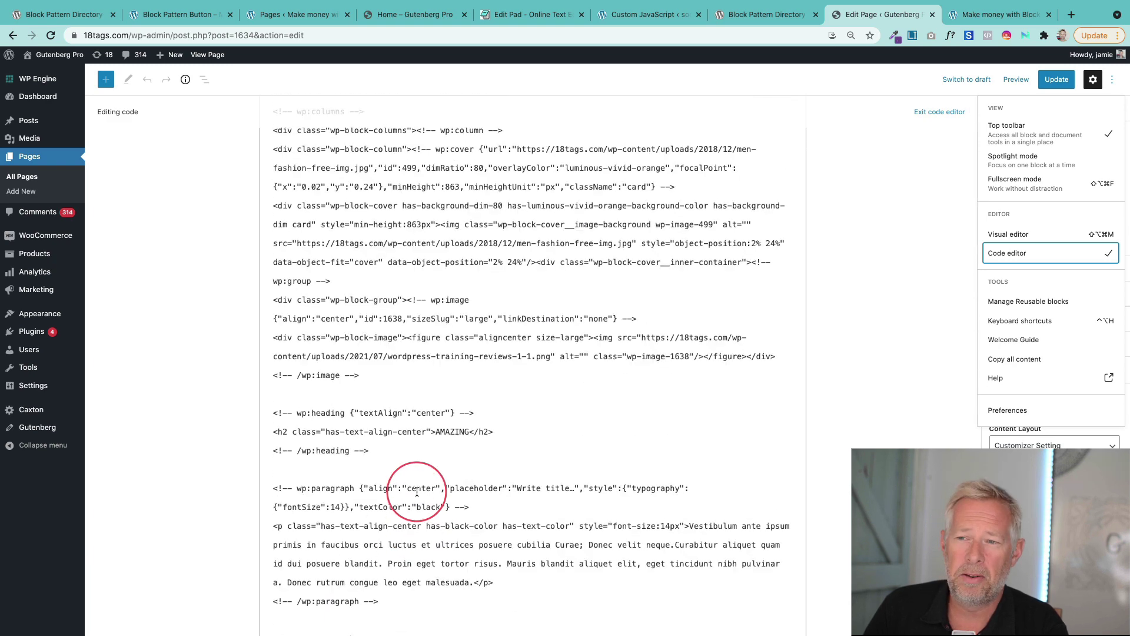
scroll(417, 491, "up", 6)
left_click(1112, 79)
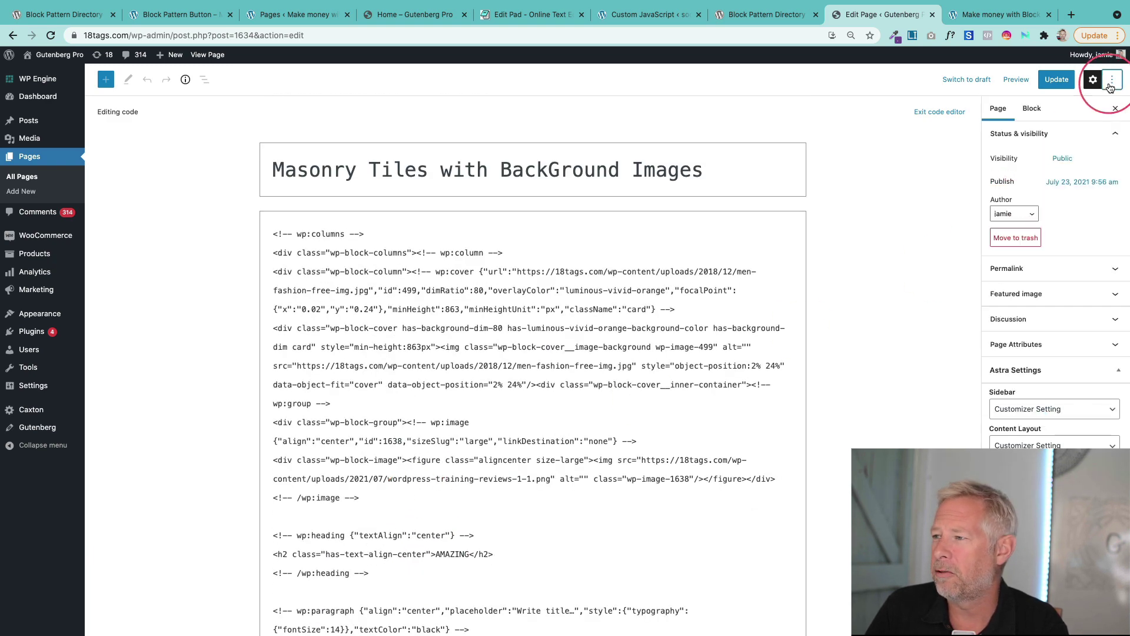
left_click(1112, 79)
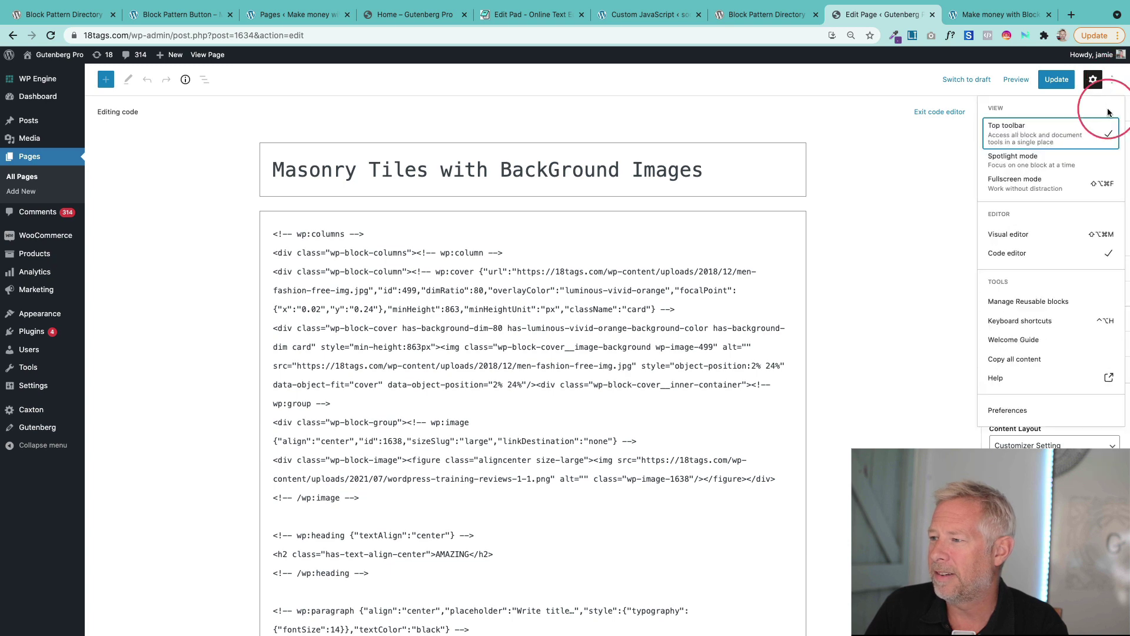
left_click(1045, 240)
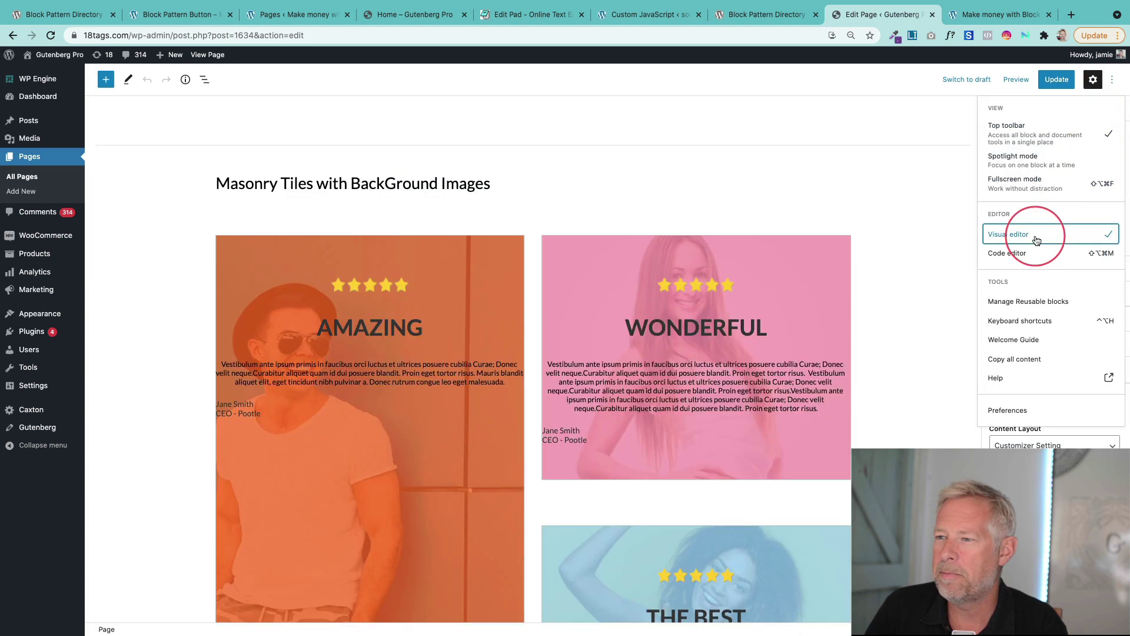
Copy all of the Masonry Tiles page's block content using the editor's Options menu.
scroll(583, 349, "down", 3)
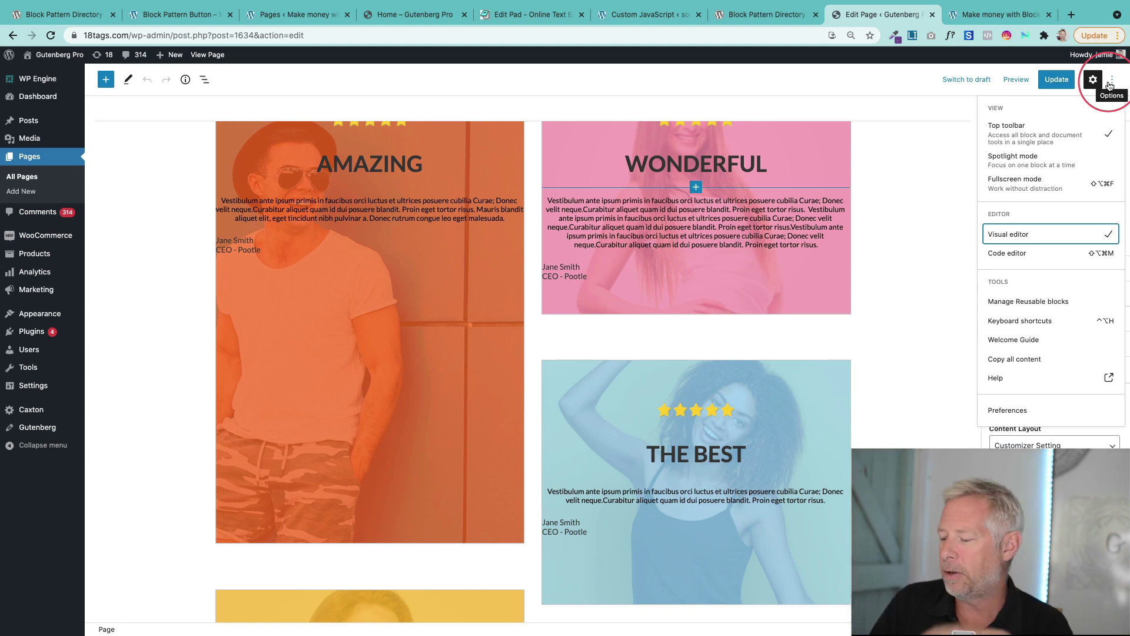
left_click(1111, 80)
left_click(1110, 84)
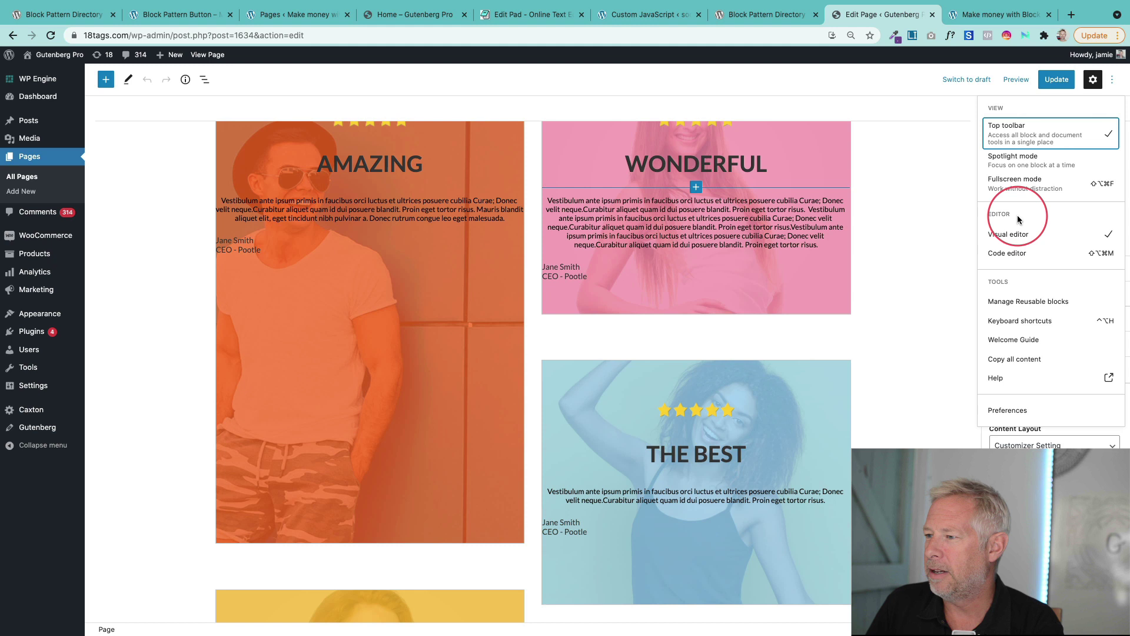
left_click(1030, 366)
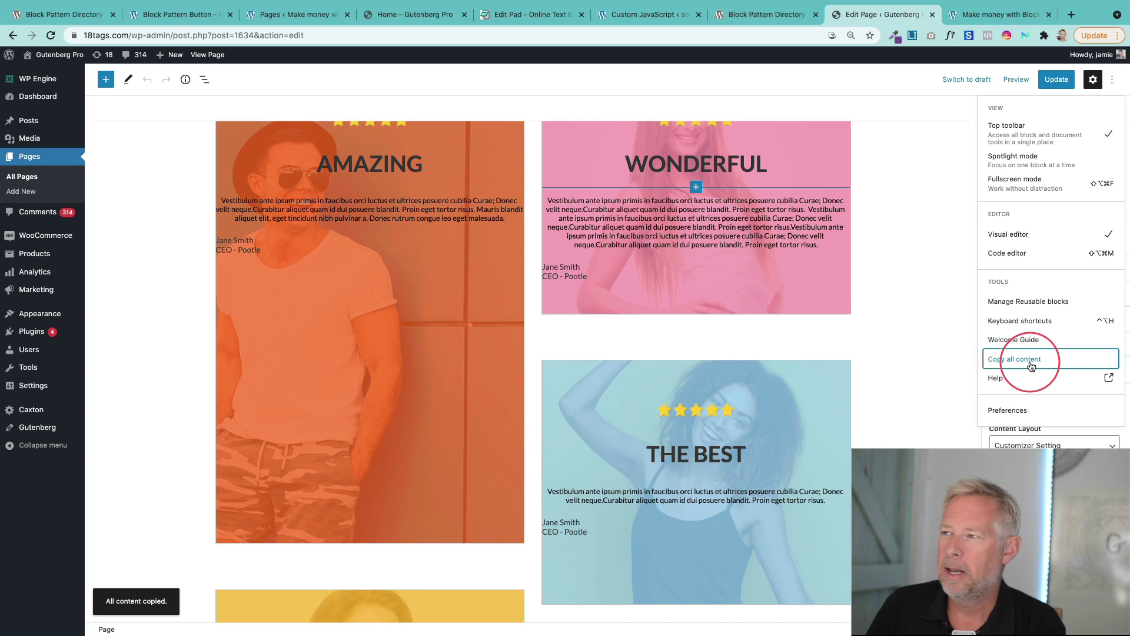
Start a new page on the Make money with Block Patterns site.
left_click(991, 18)
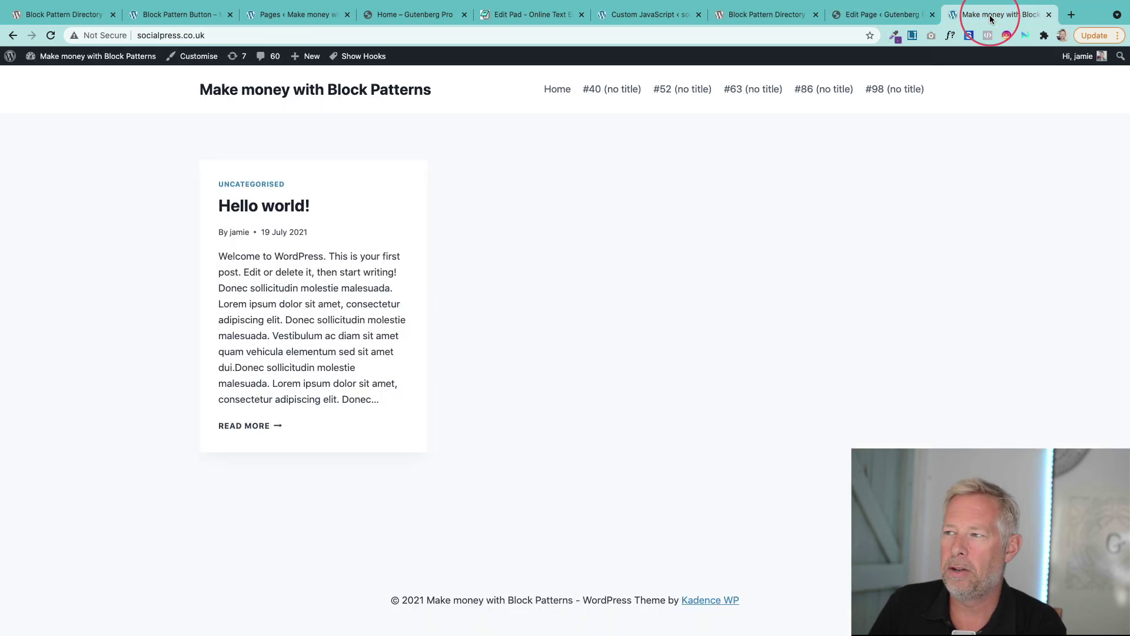
left_click(880, 15)
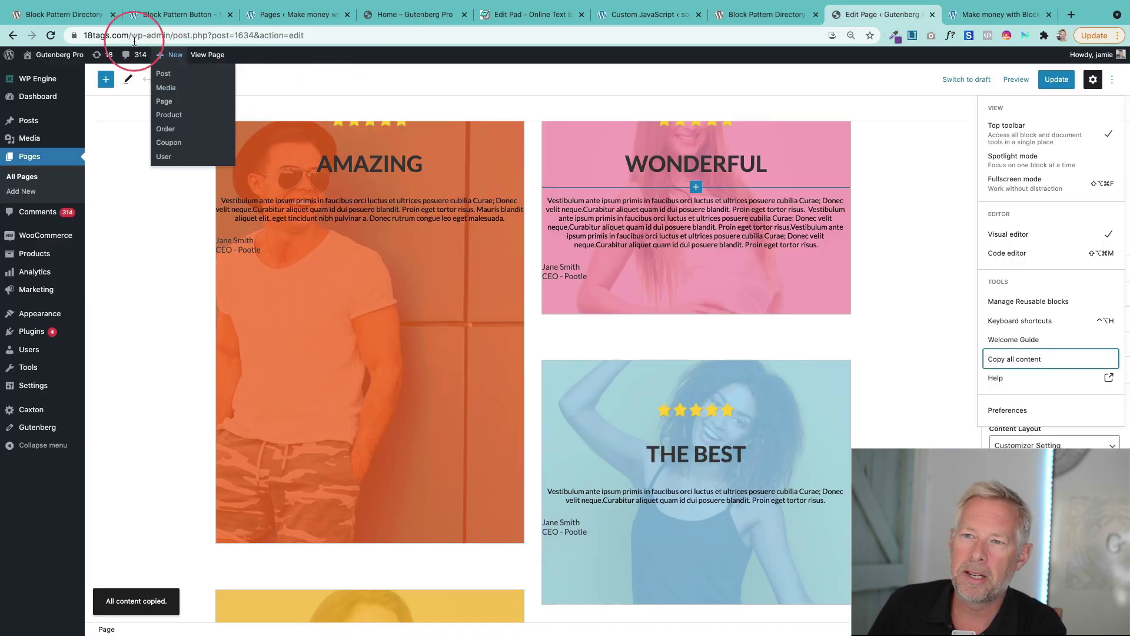
left_click_drag(94, 35, 157, 36)
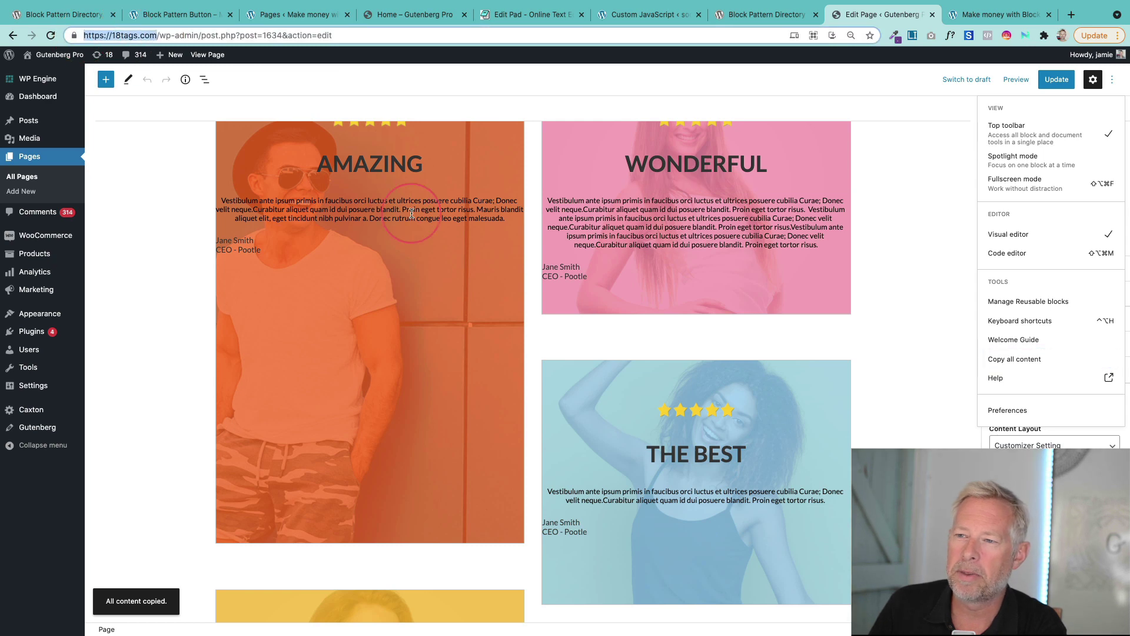
left_click(1000, 15)
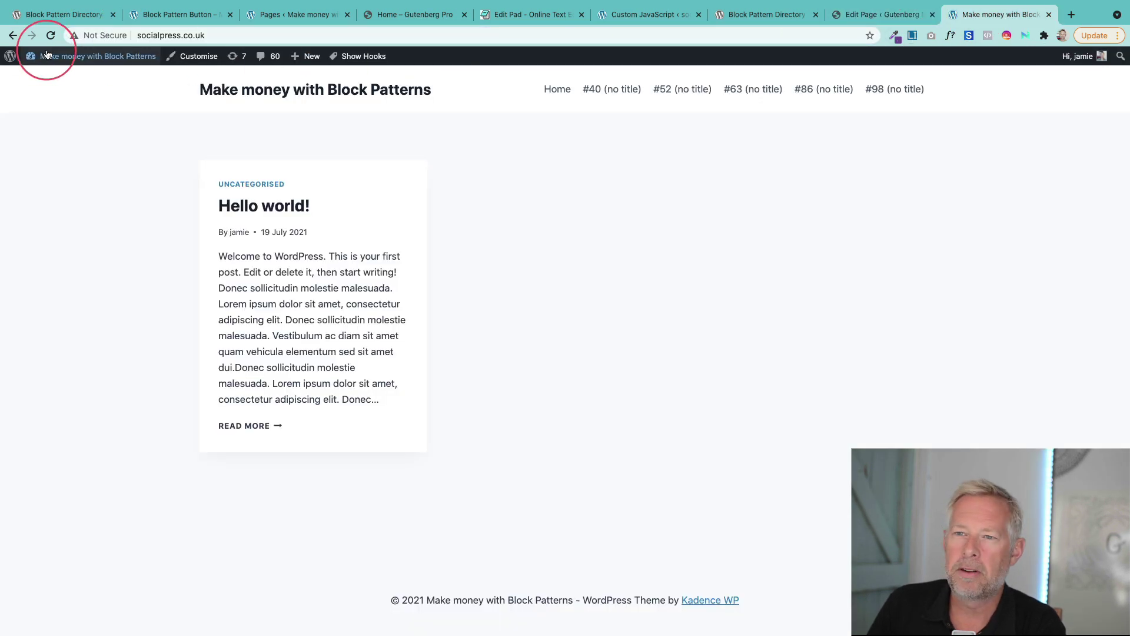
left_click(106, 36)
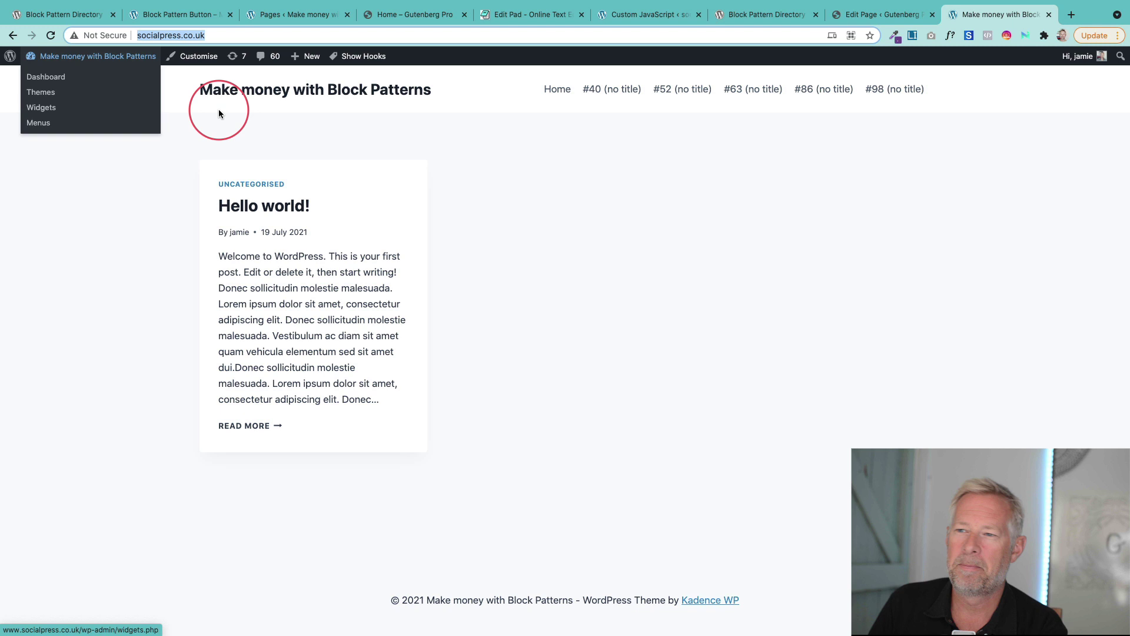
mouse_move(307, 56)
left_click(297, 108)
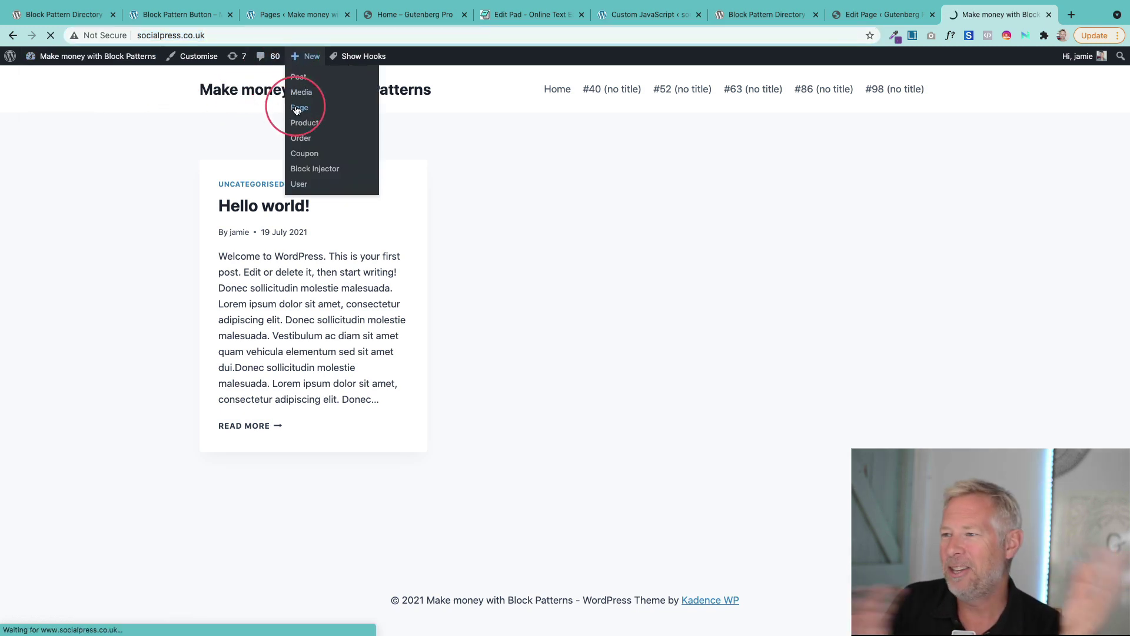
Publish the untitled page holding the testimonial tiles and open the live page.
left_click(308, 186)
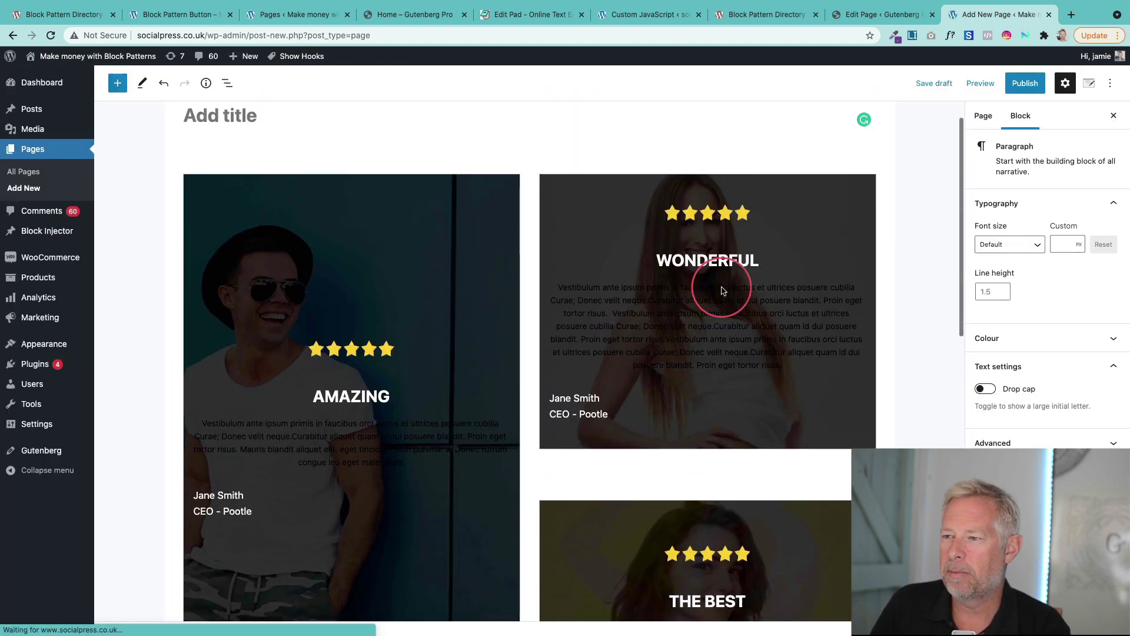
left_click(1024, 82)
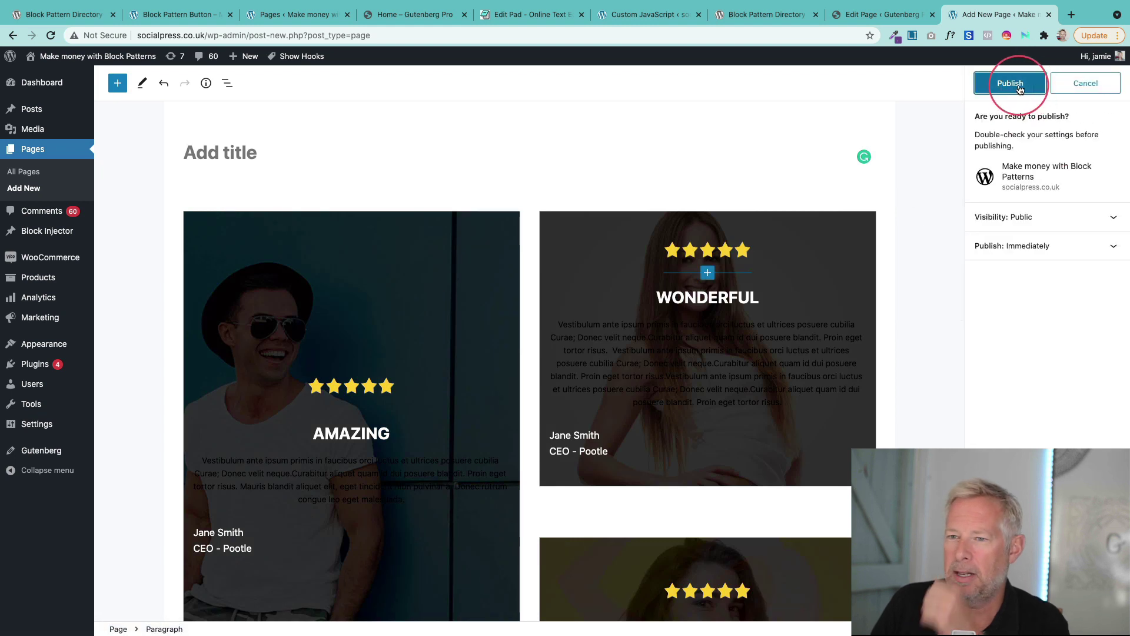
left_click(1016, 86)
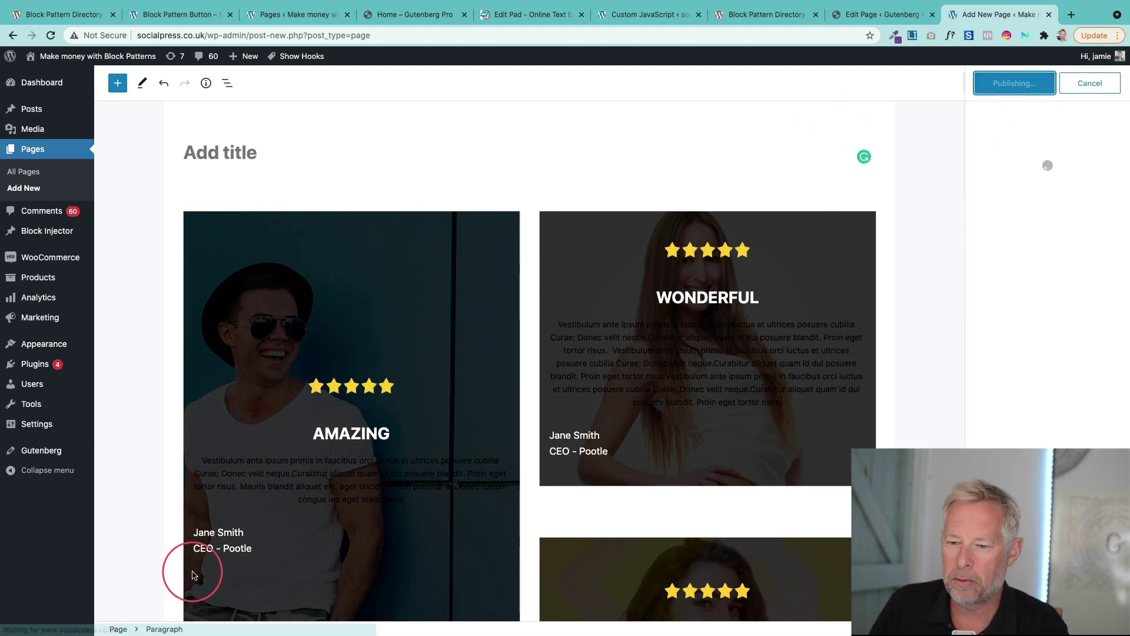
left_click(214, 611)
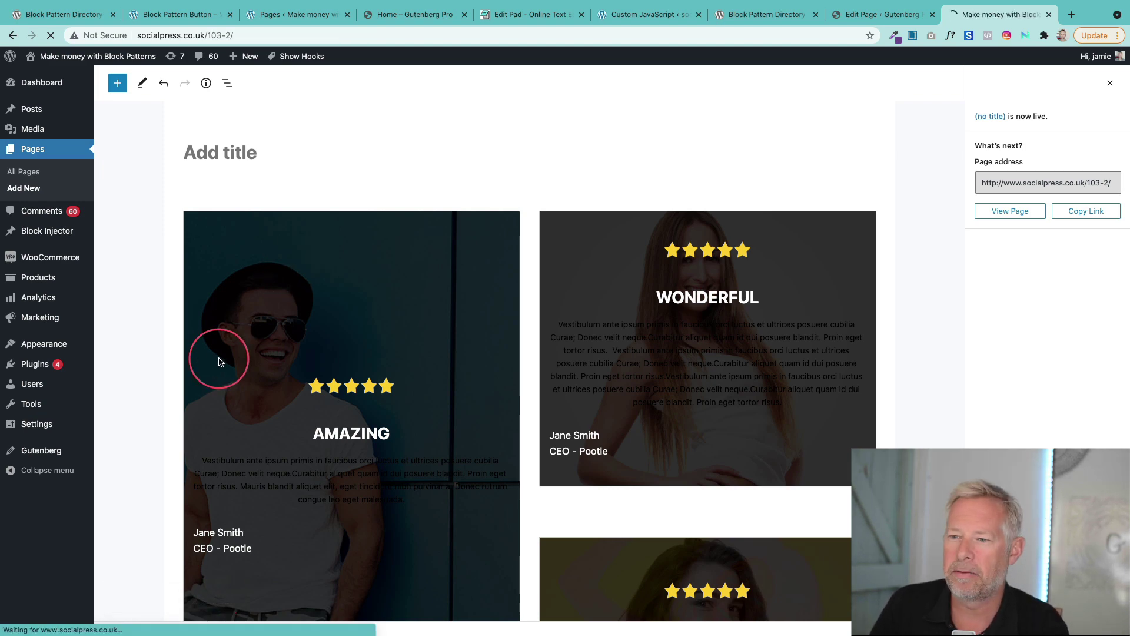
Scroll through the live AMAZING, WONDERFUL and THE BEST cards, then return to the WordPress.org patterns directory.
scroll(196, 353, "down", 8)
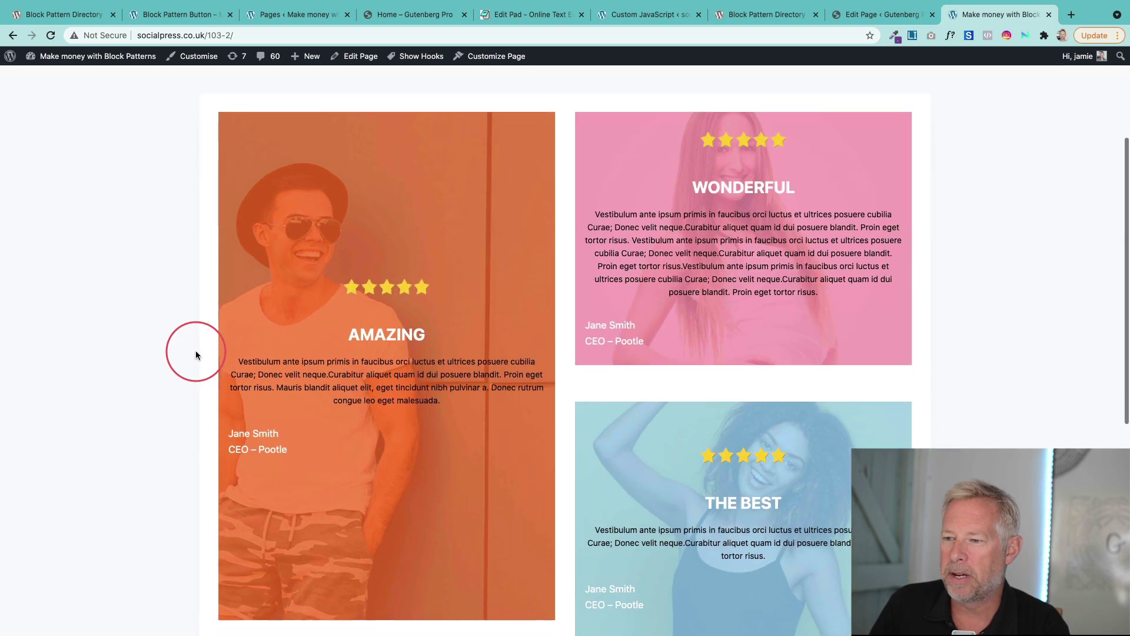
scroll(195, 350, "up", 8)
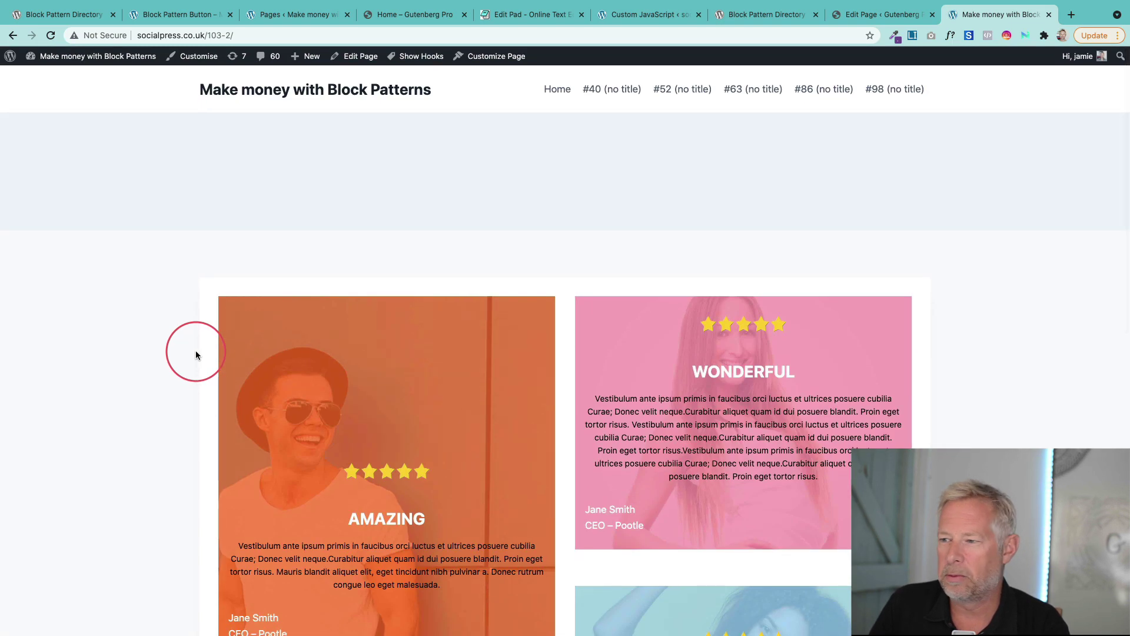
scroll(196, 352, "down", 3)
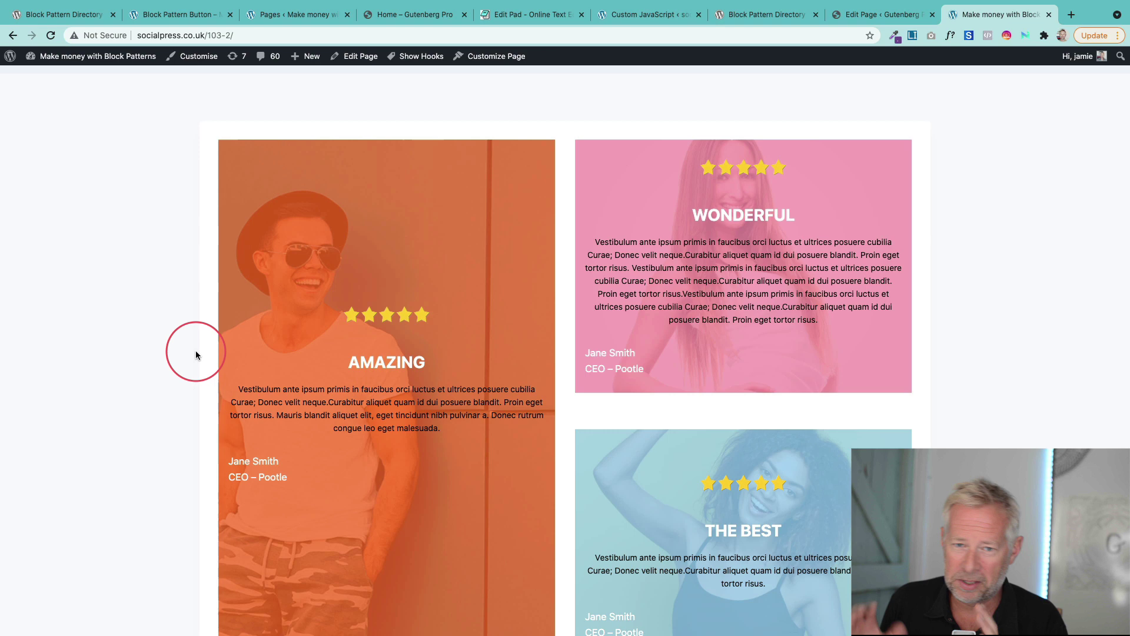
scroll(196, 355, "up", 3)
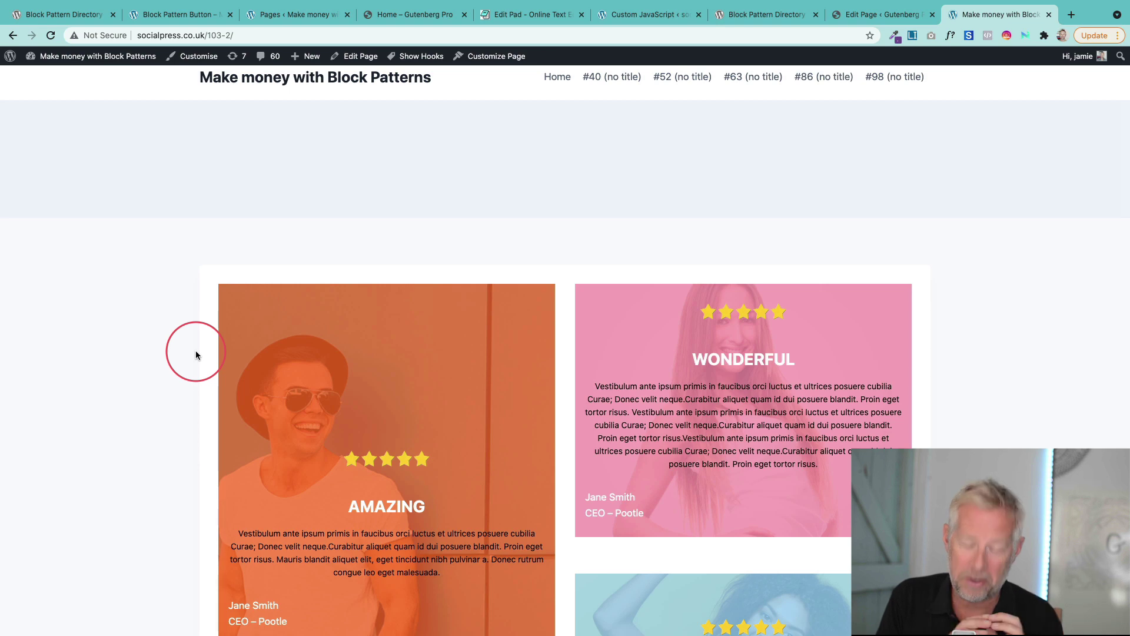
scroll(289, 334, "up", 1)
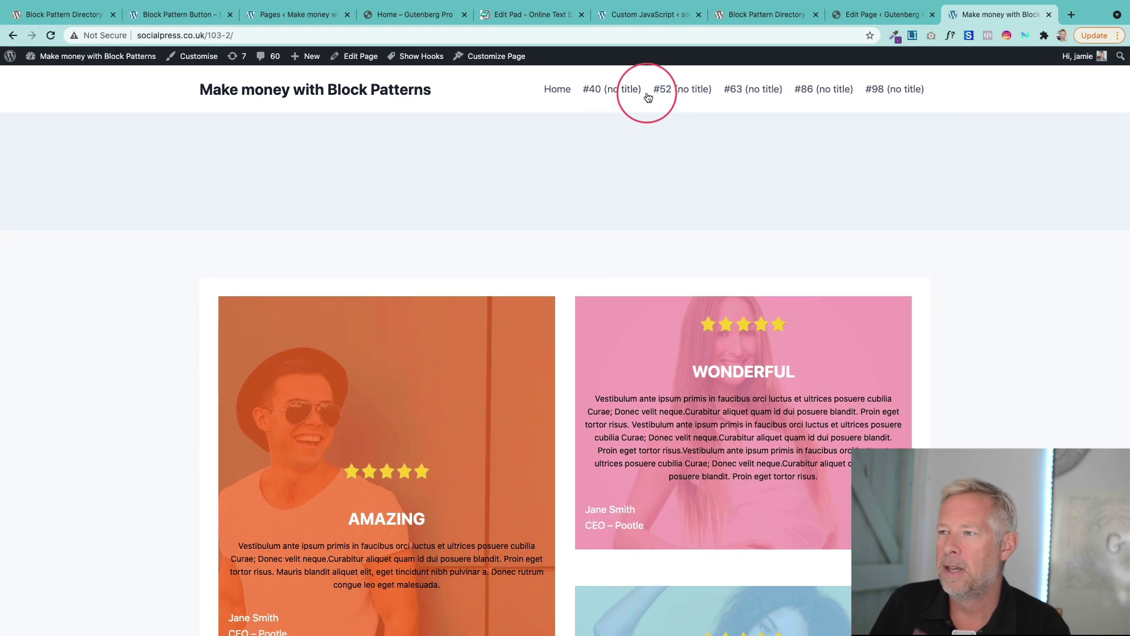
left_click(754, 15)
scroll(291, 236, "up", 3)
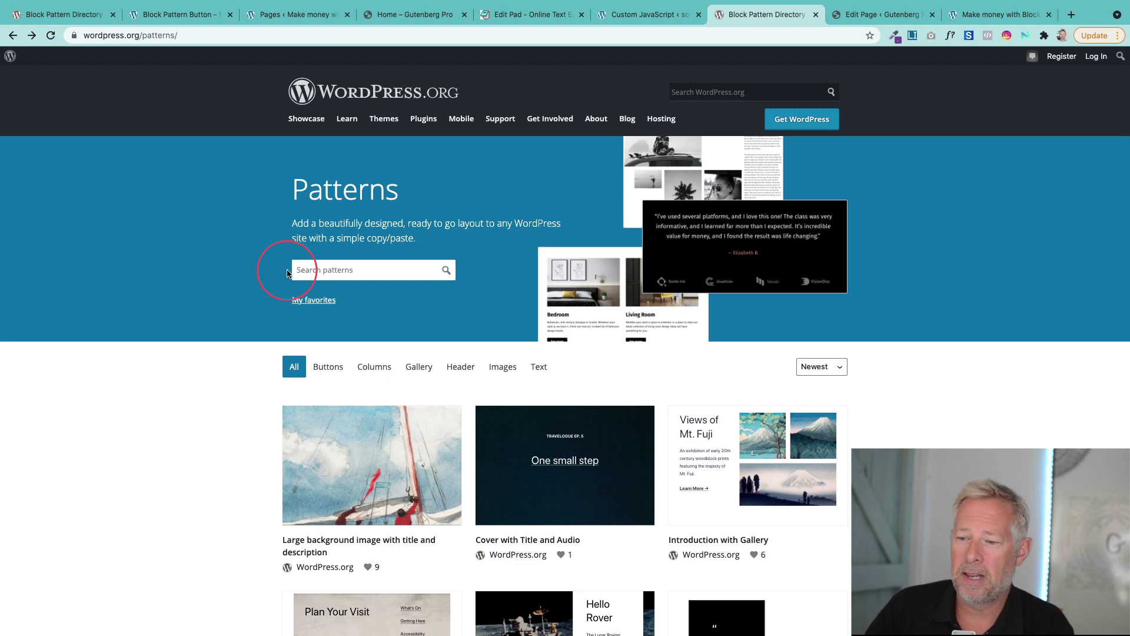
Copy the Cover with Title and Audio pattern from the WordPress.org Pattern Directory grid.
scroll(386, 391, "down", 4)
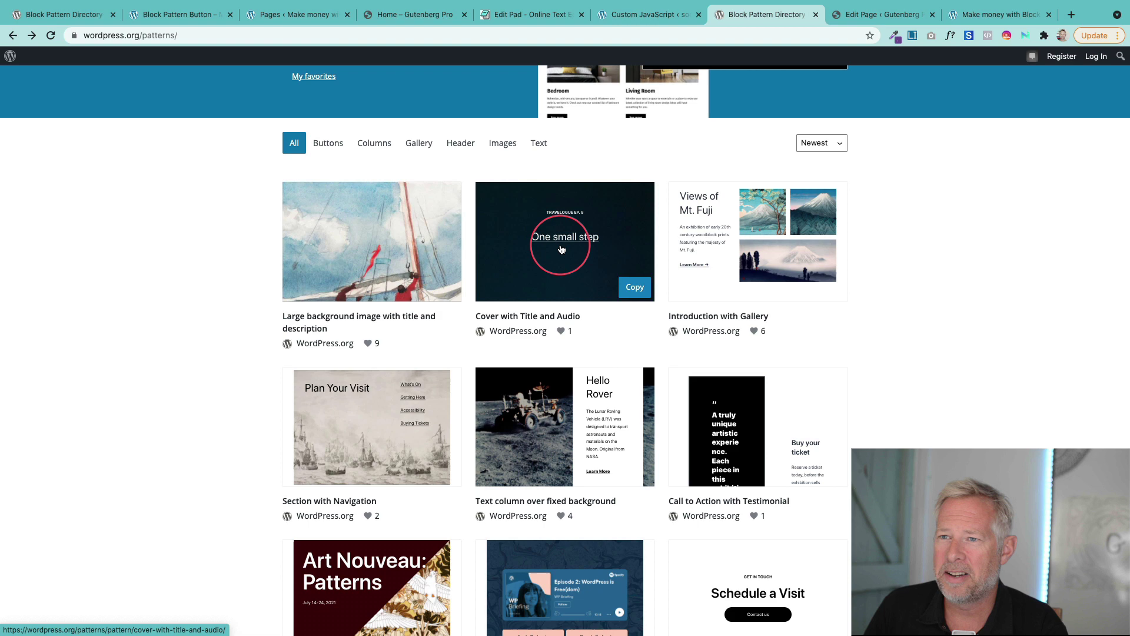
scroll(567, 250, "up", 5)
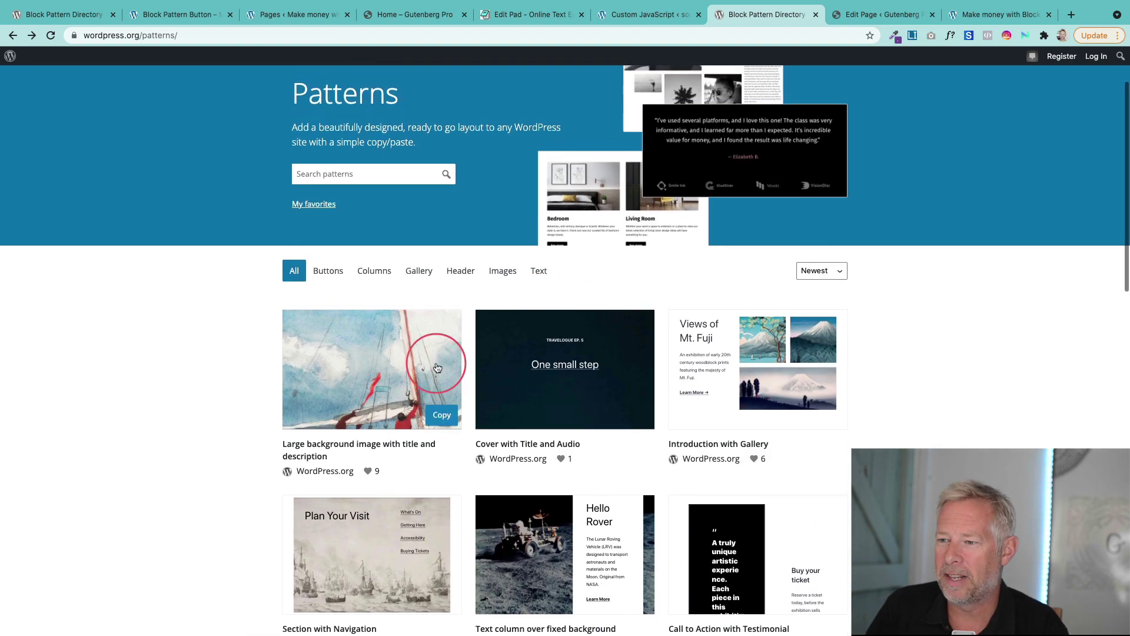
scroll(447, 412, "down", 6)
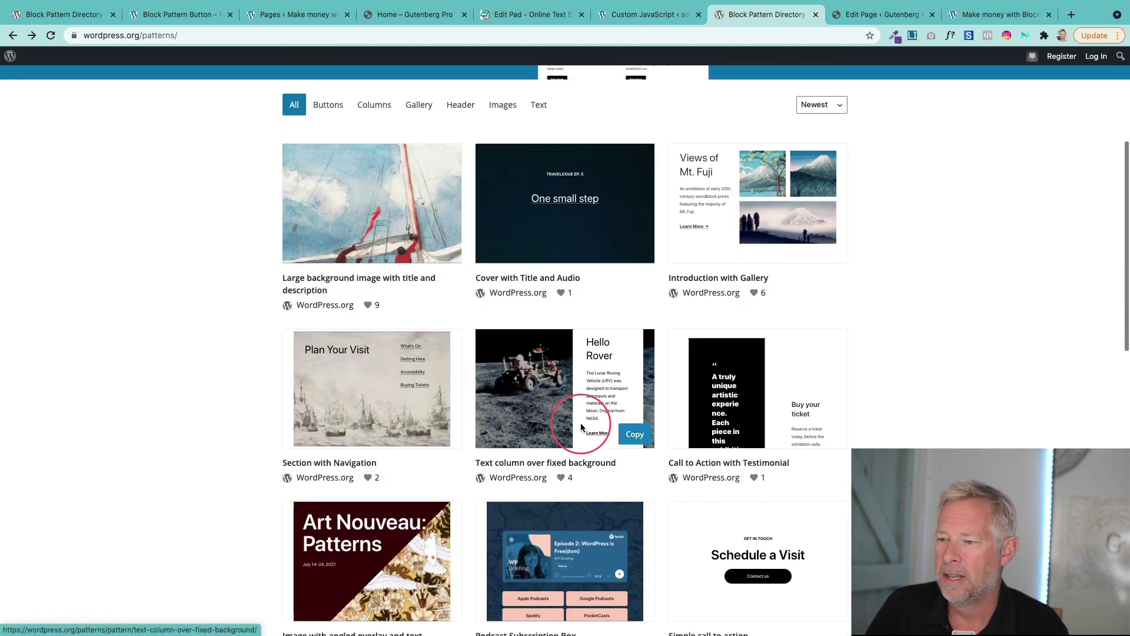
left_click(636, 436)
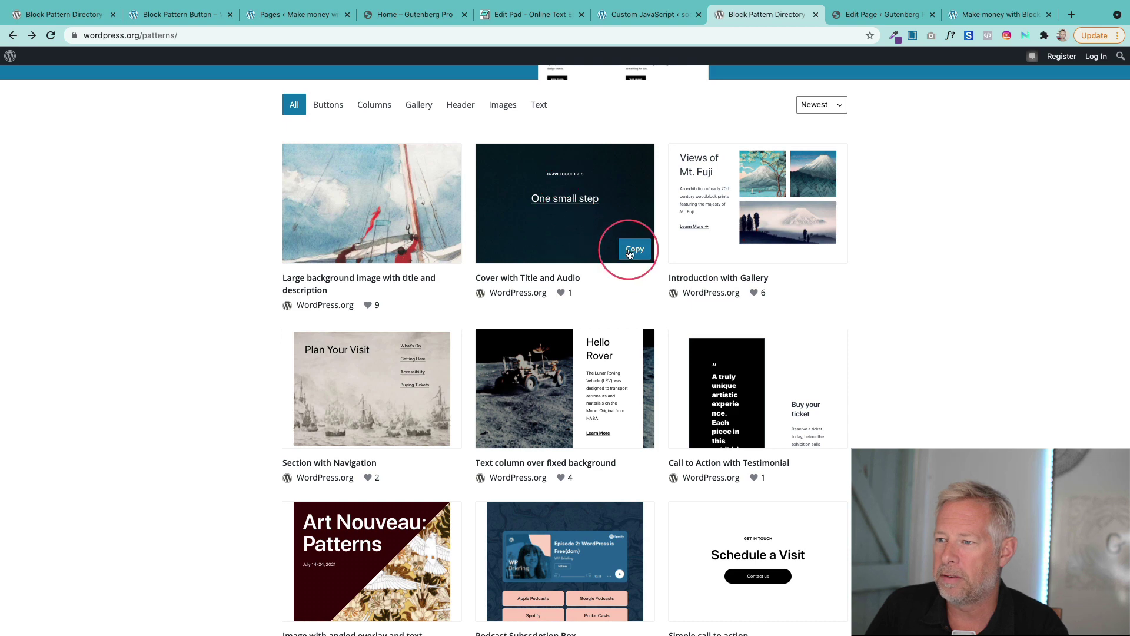
left_click(635, 248)
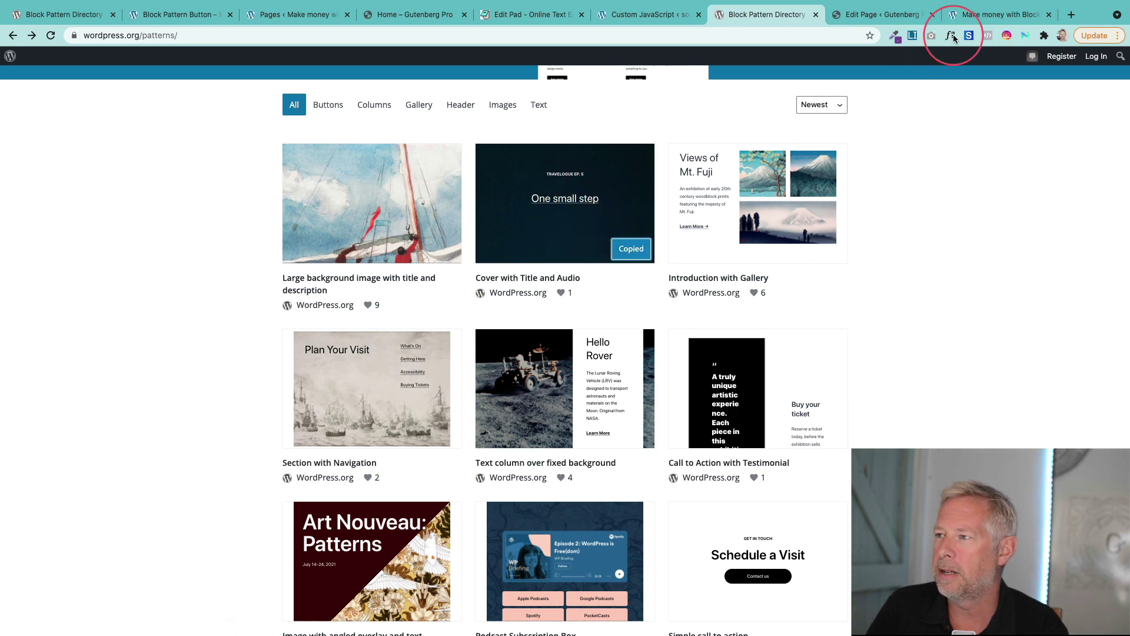
left_click(986, 14)
Paste the moon 'One small step' cover pattern into a new block below the page title.
left_click(871, 14)
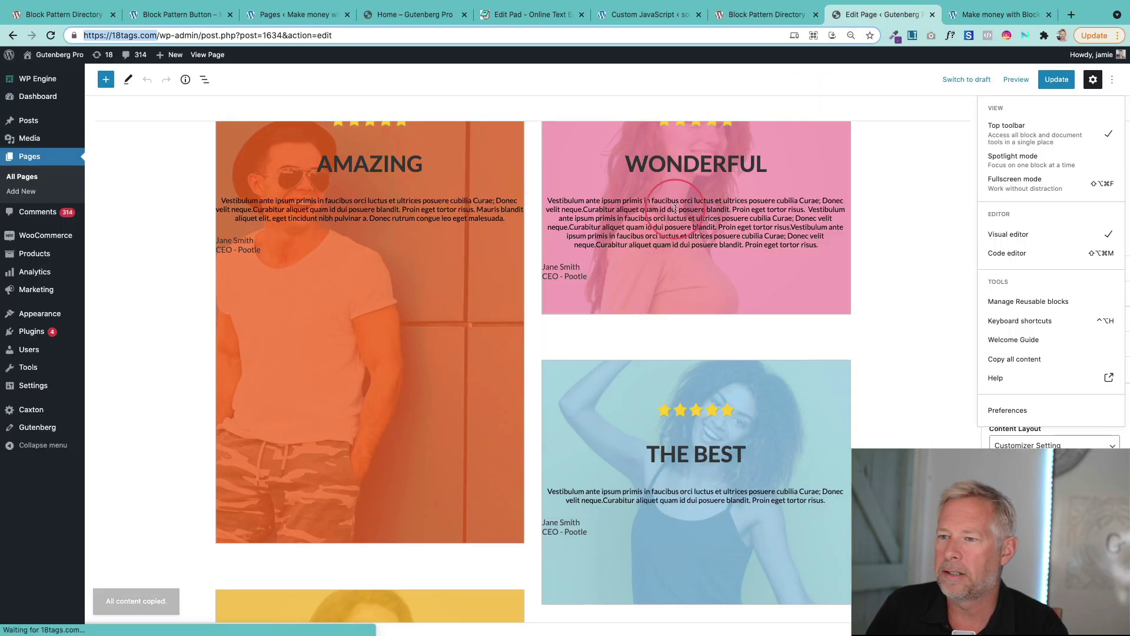
left_click(510, 146)
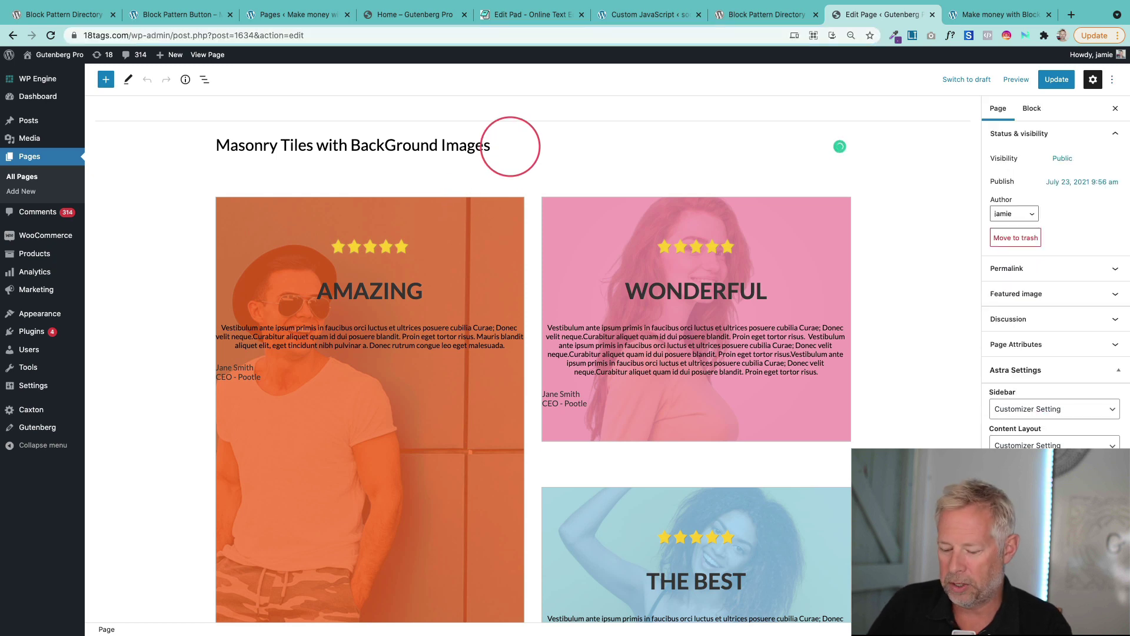
key("Return")
key("ctrl+v")
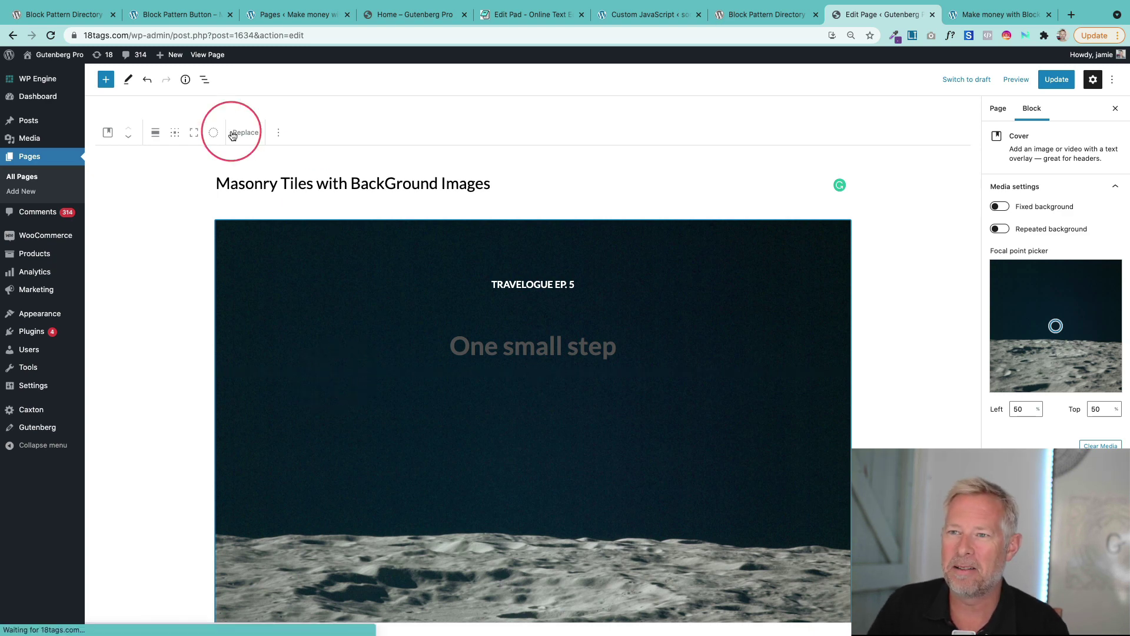
left_click(189, 18)
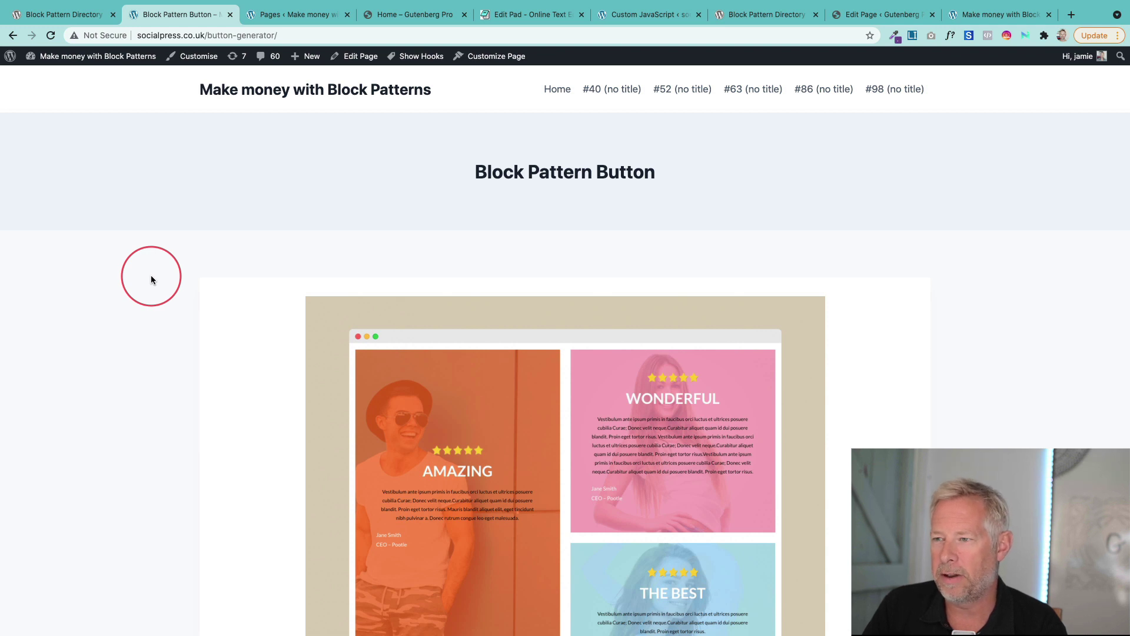
Reload socialpress.co.uk's Block Pattern Button page and scroll through its pattern previews.
scroll(152, 324, "down", 3)
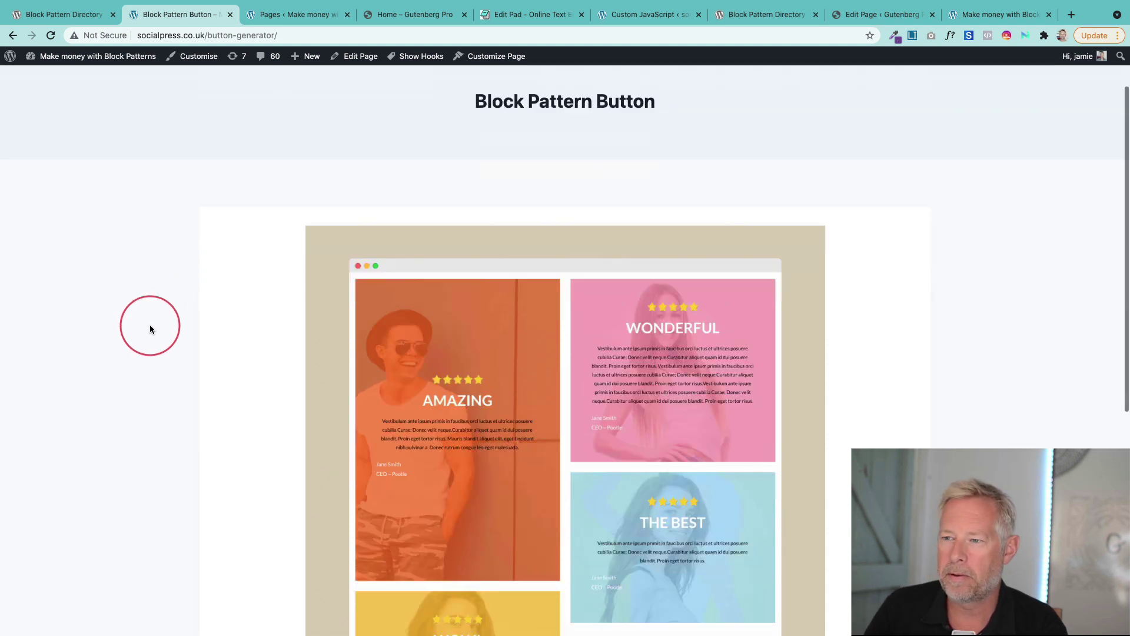
left_click(288, 39)
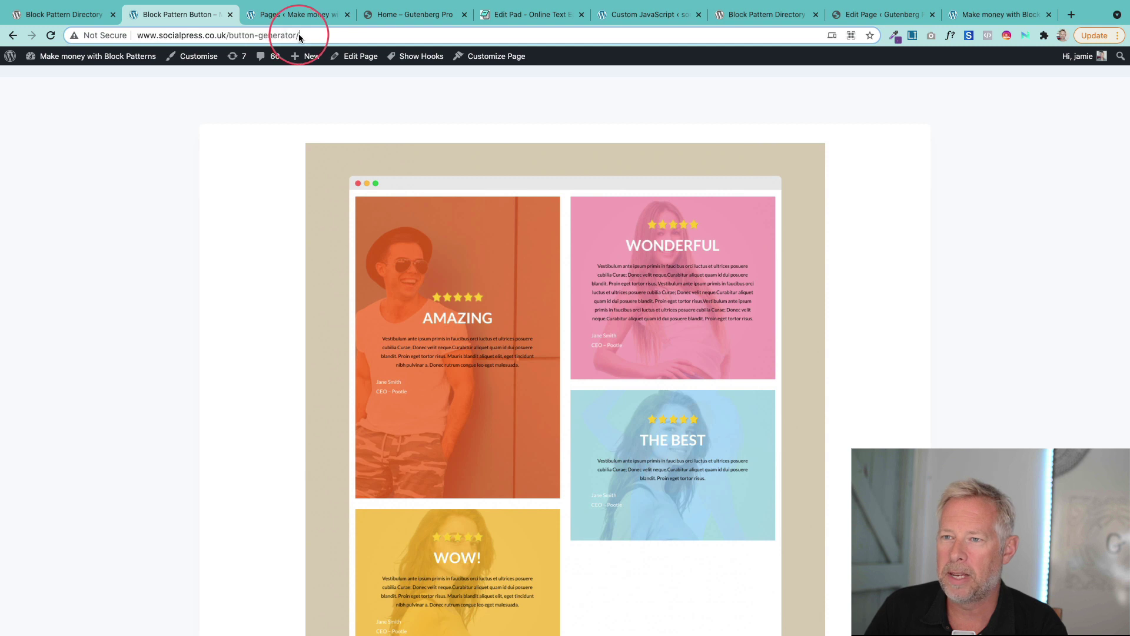
key("Return")
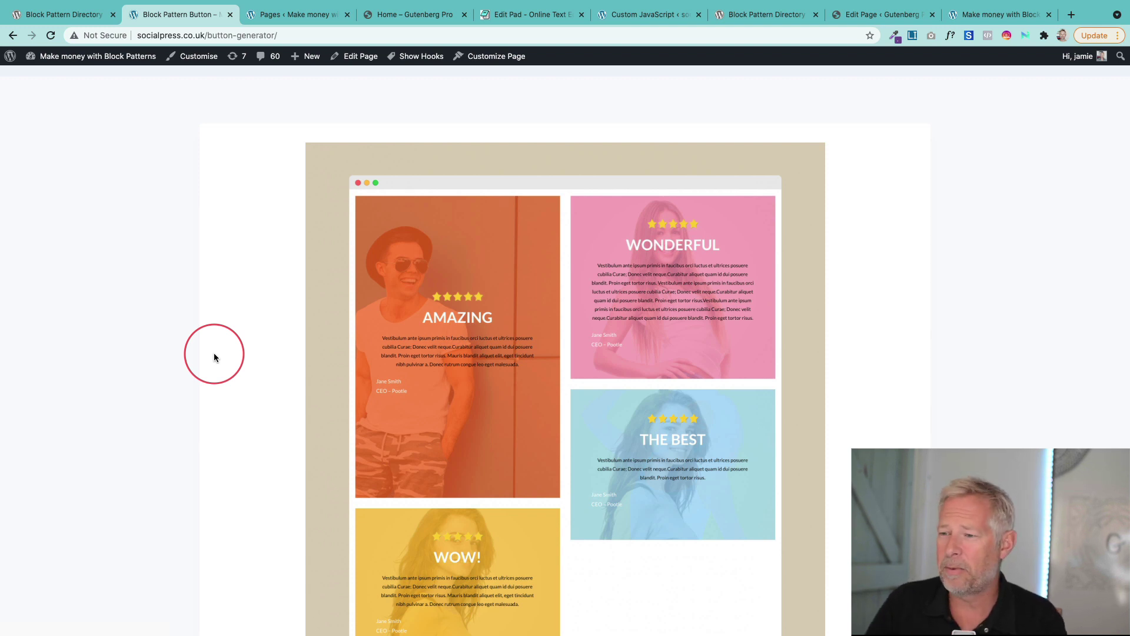
scroll(285, 398, "down", 3)
scroll(176, 460, "down", 2)
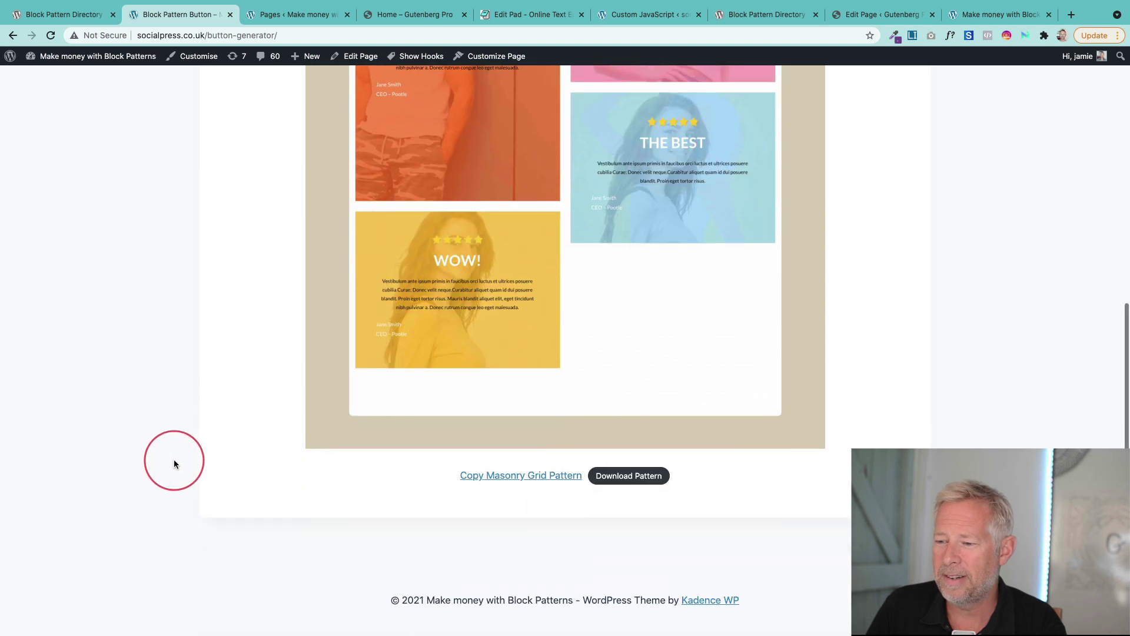
scroll(172, 459, "up", 5)
scroll(174, 464, "down", 3)
scroll(175, 464, "down", 1)
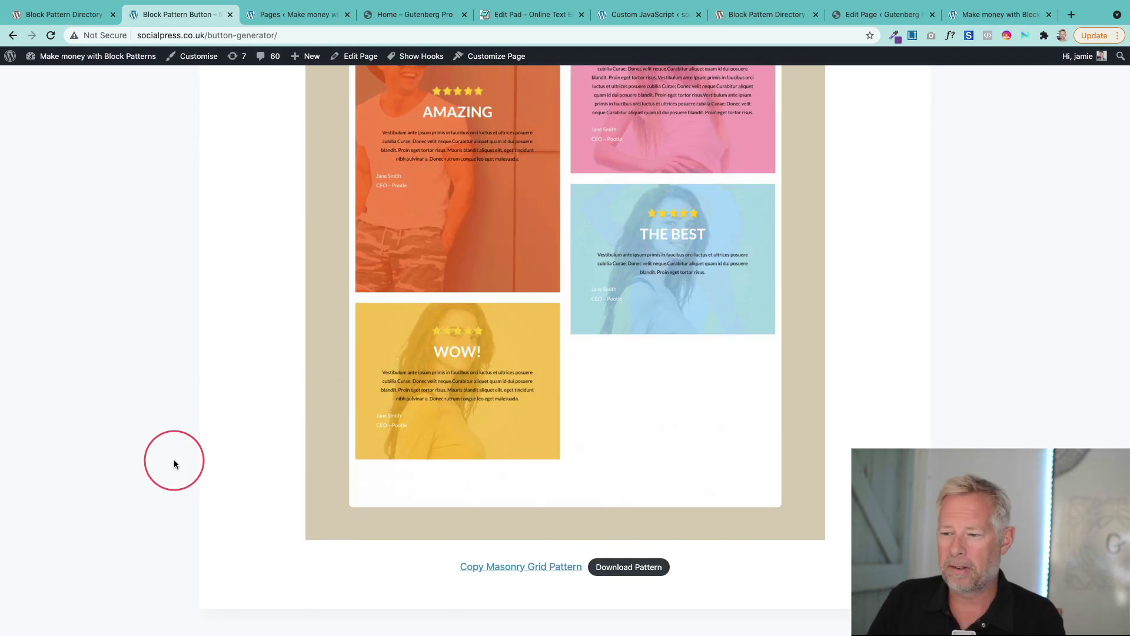
scroll(174, 464, "down", 1)
scroll(175, 464, "up", 3)
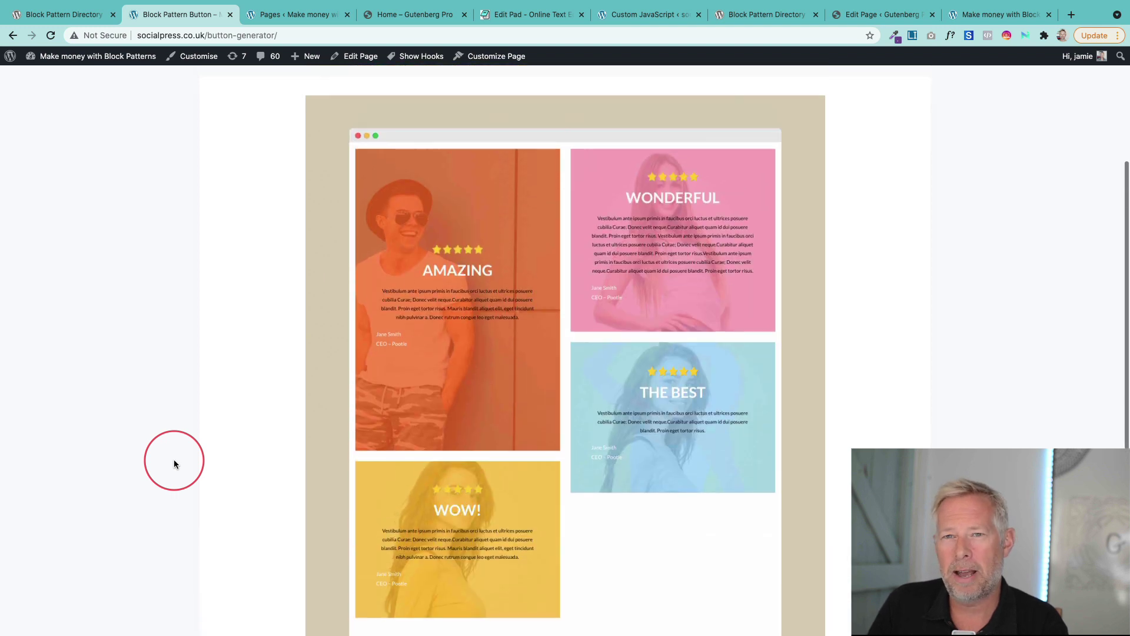
scroll(175, 464, "down", 2)
scroll(174, 464, "down", 1)
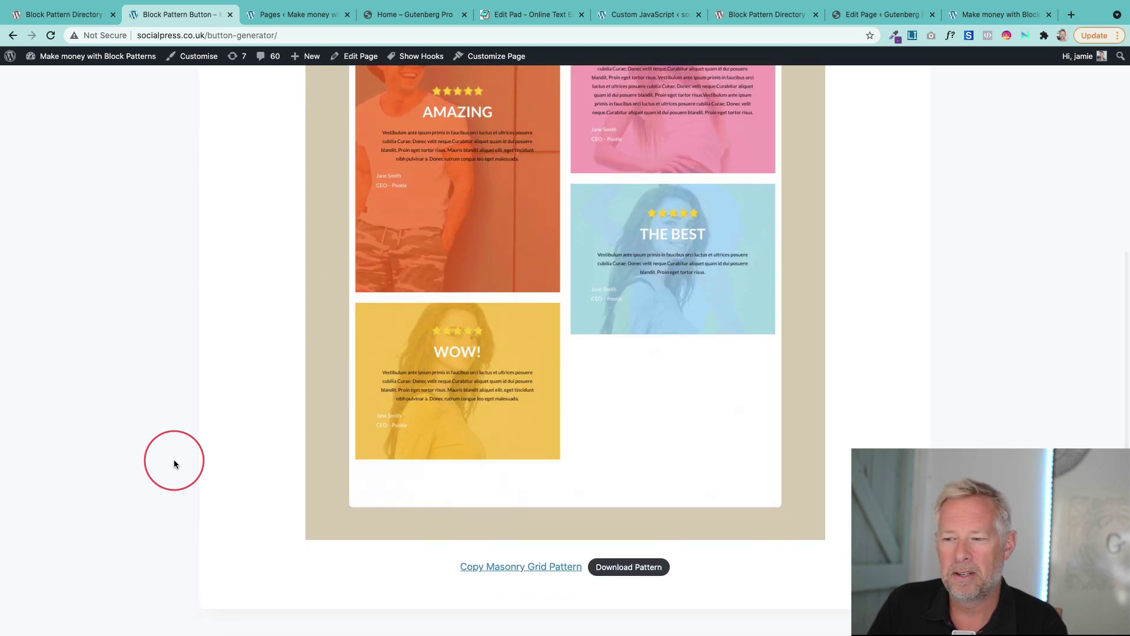
scroll(174, 464, "down", 1)
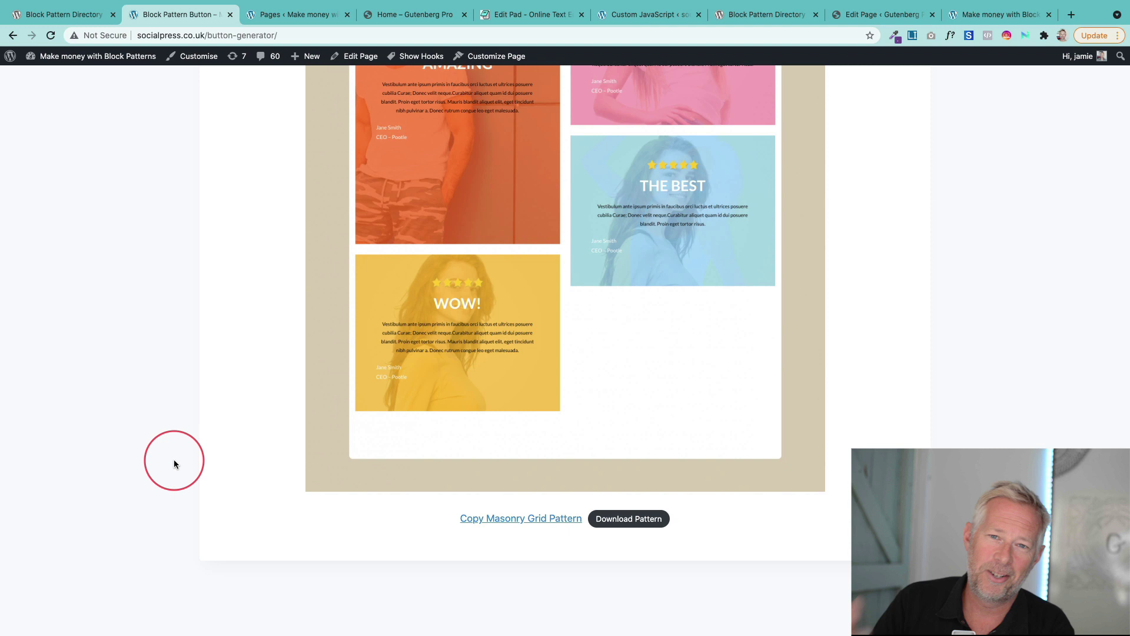
scroll(173, 461, "up", 2)
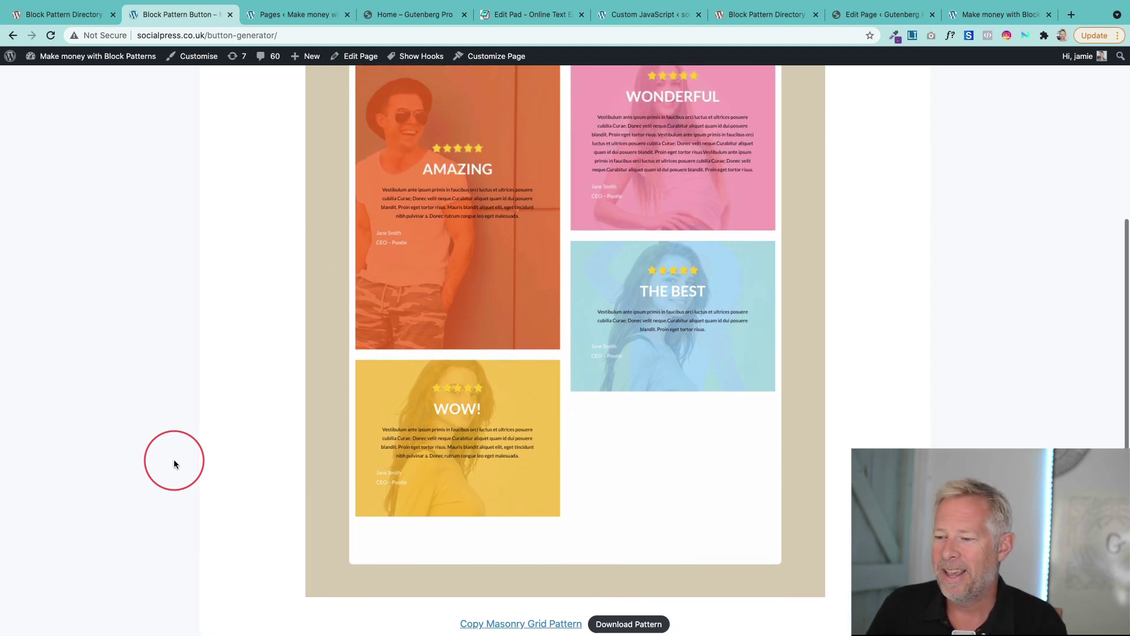
scroll(337, 511, "down", 1)
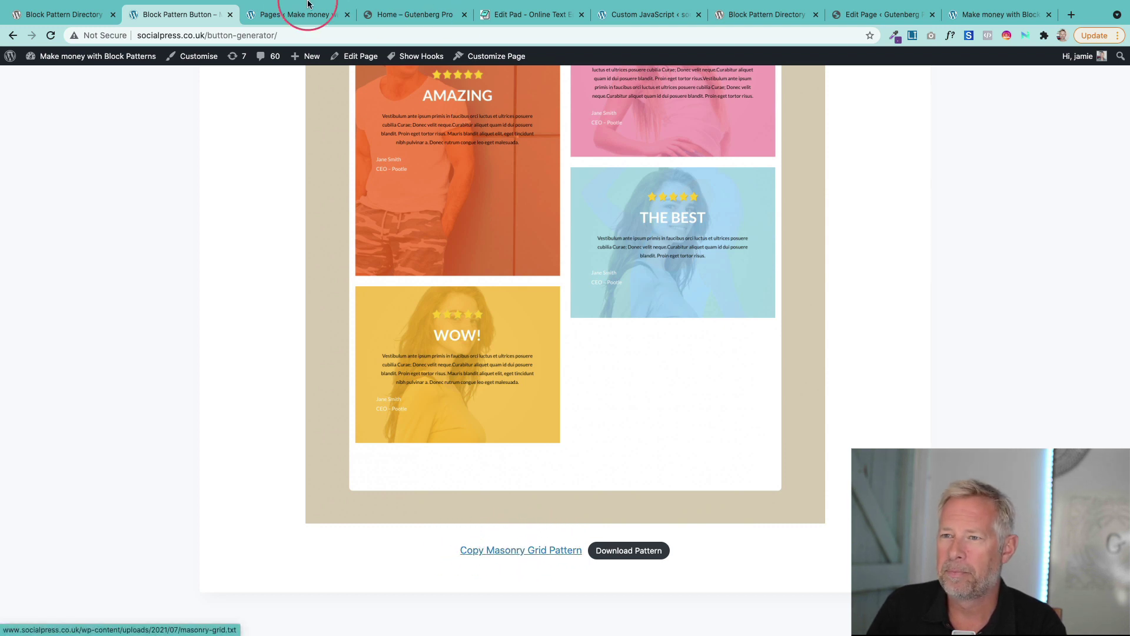
Reload the page again, copy the Masonry Grid Pattern, and return to the block editor.
left_click(278, 41)
key("Return")
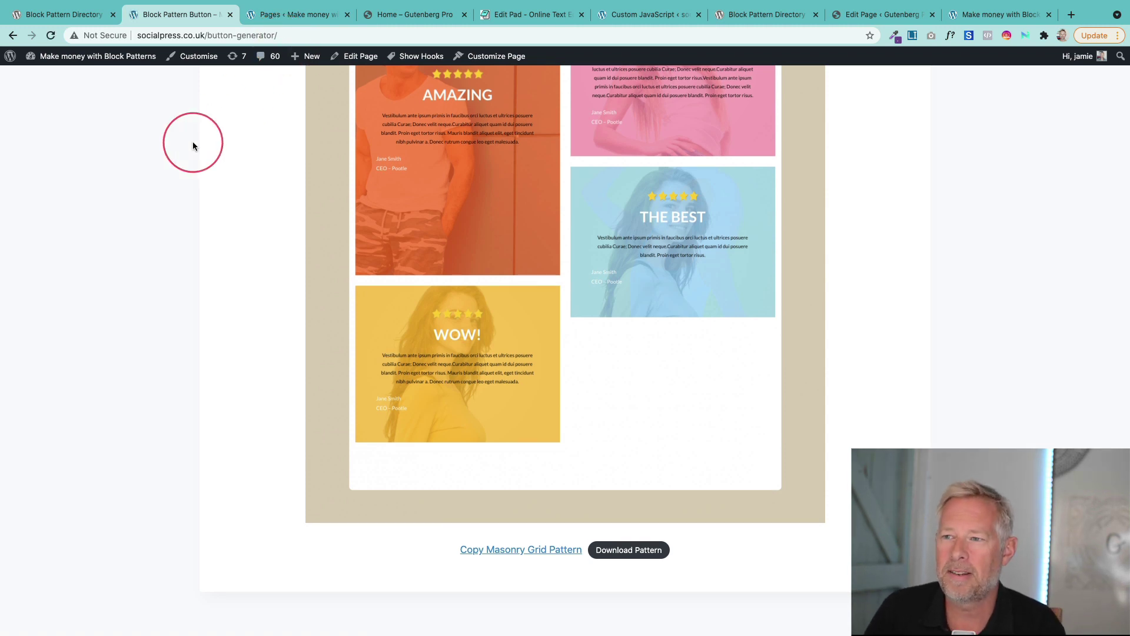
scroll(194, 147, "up", 6)
scroll(577, 394, "down", 4)
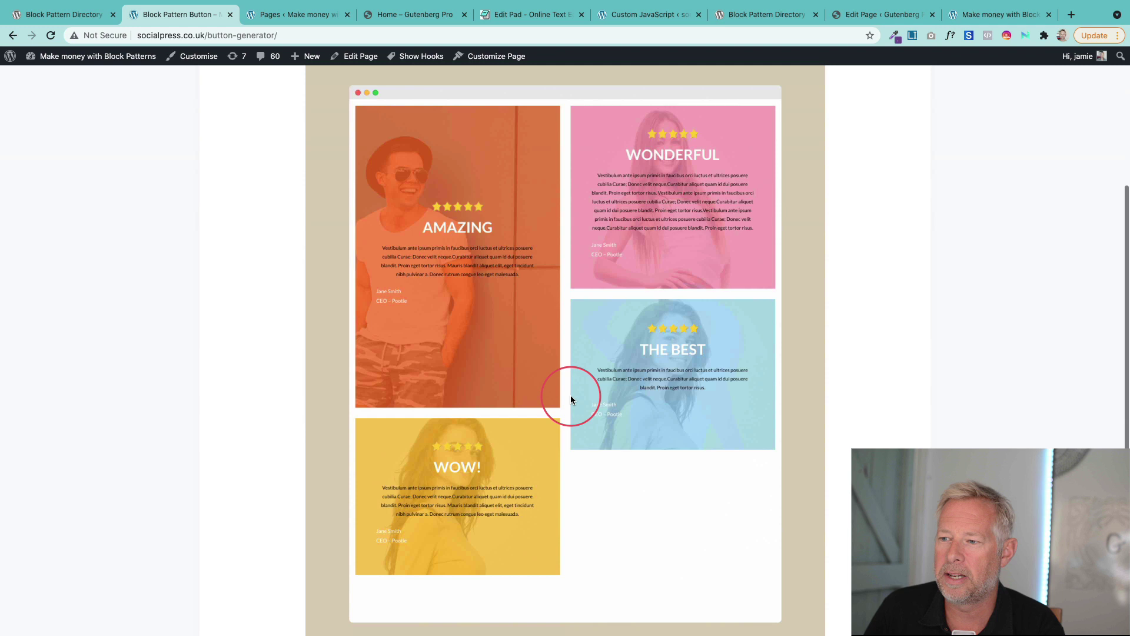
scroll(570, 399, "down", 4)
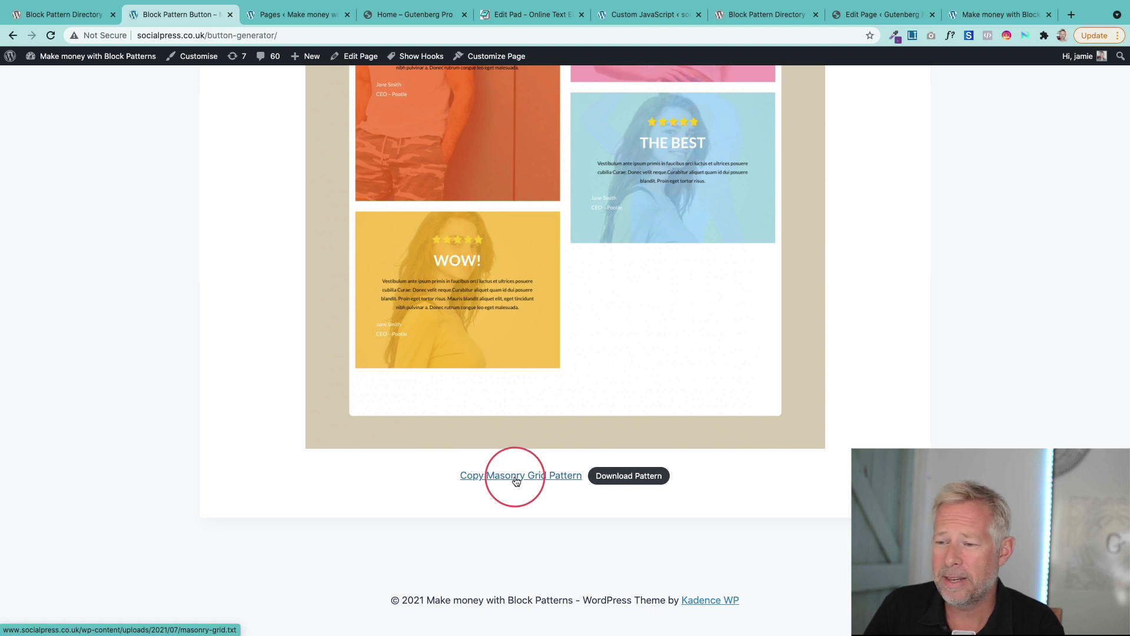
left_click(517, 480)
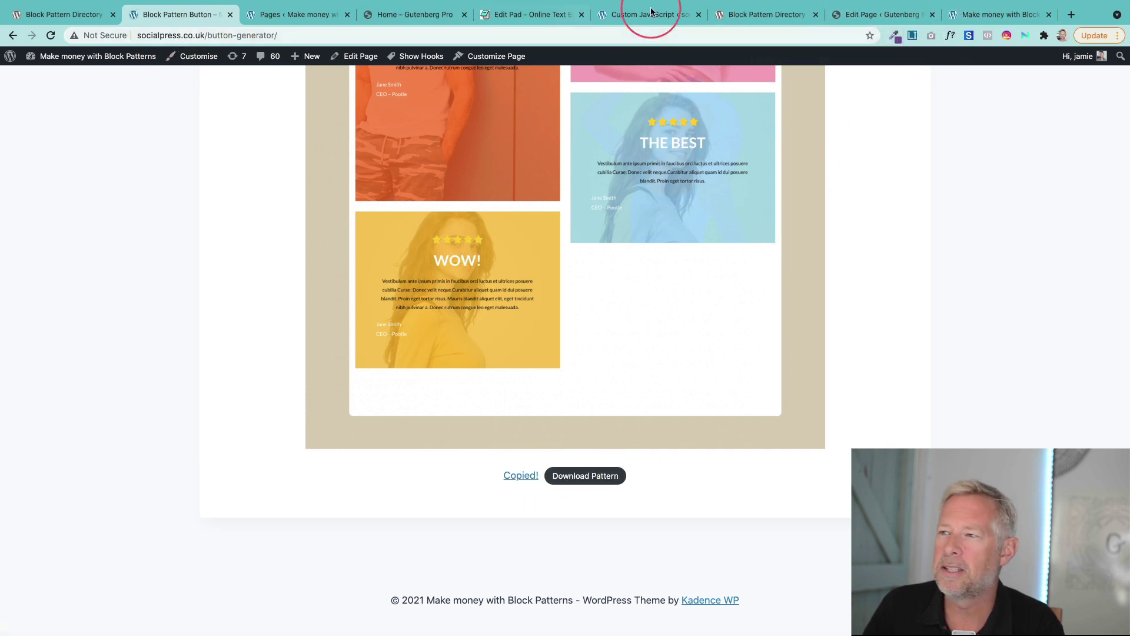
left_click(863, 17)
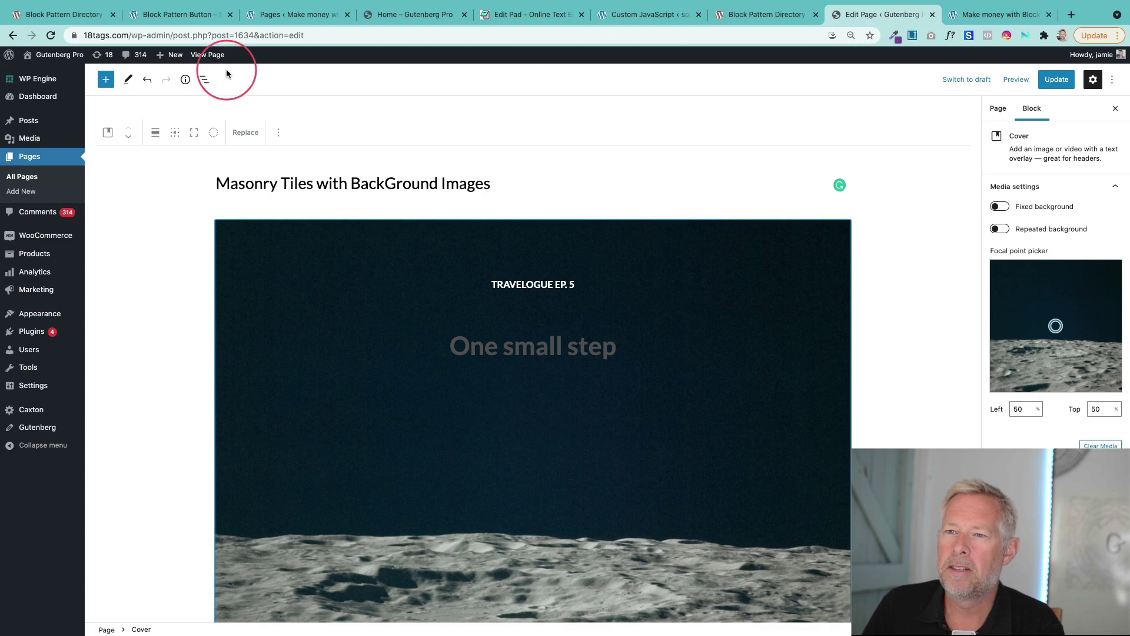
Paste the masonry testimonial tiles into a new block below the Masonry Tiles title.
left_click(546, 187)
key("Return")
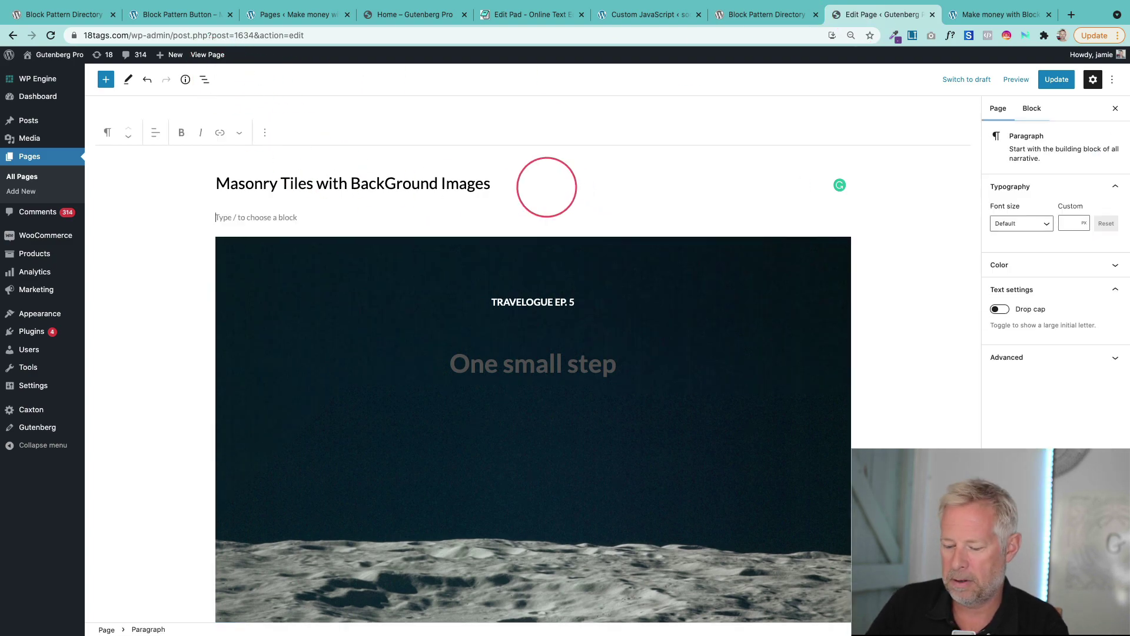
key("ctrl+v")
scroll(297, 256, "up", 10)
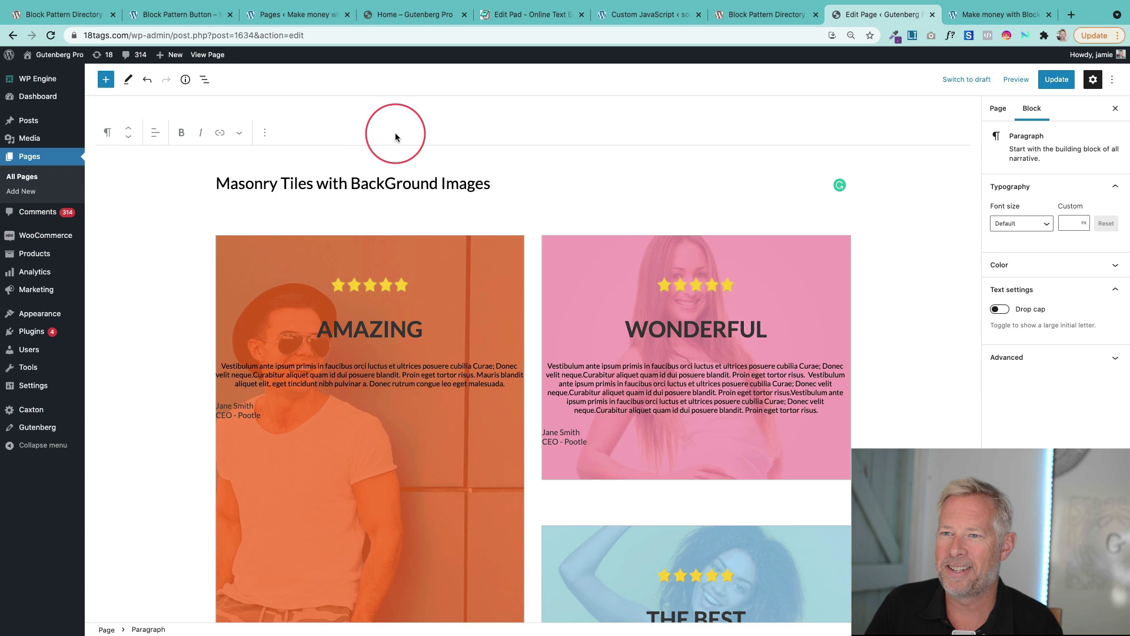
Switch through the browser tabs back to the Block Pattern Button page.
left_click(396, 17)
left_click(517, 17)
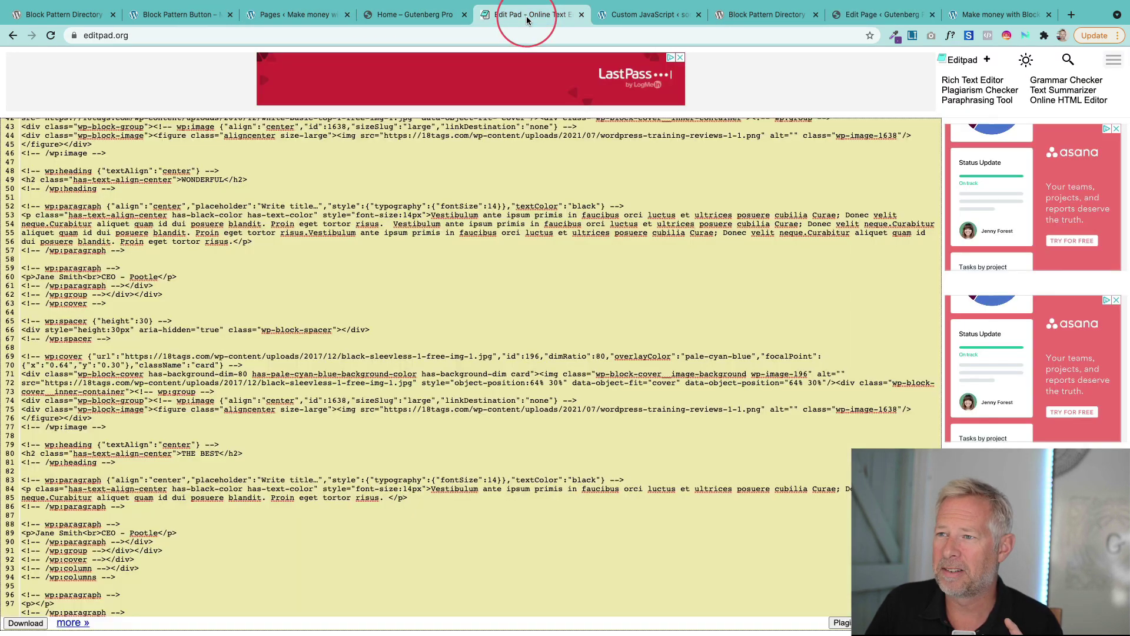
left_click(182, 23)
scroll(268, 212, "up", 10)
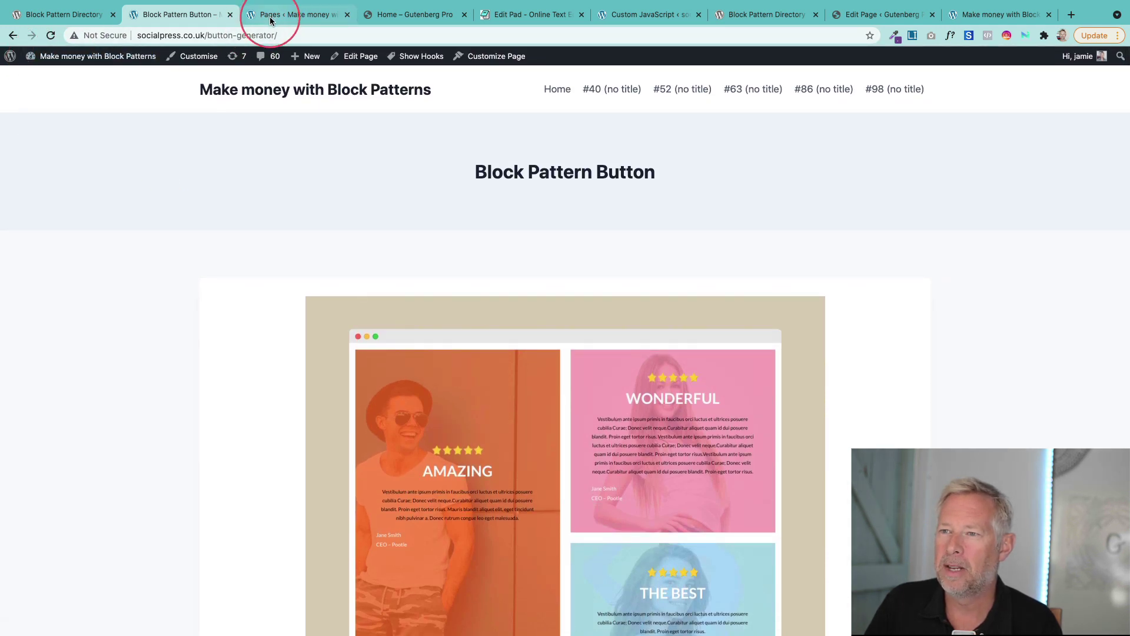
mouse_move(146, 70)
scroll(257, 306, "down", 10)
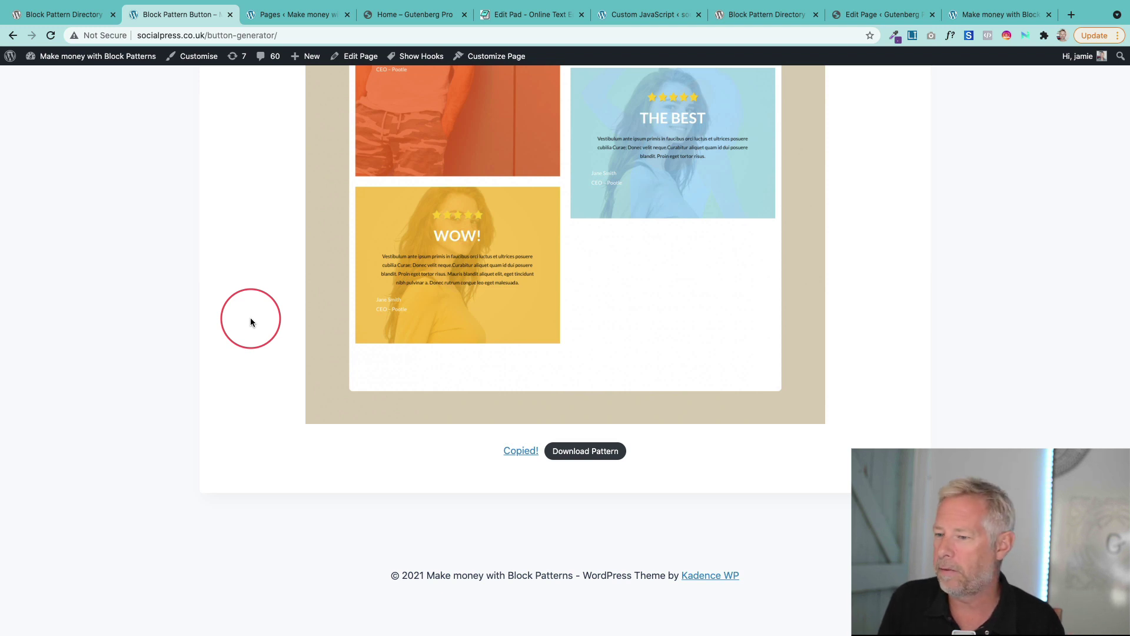
scroll(250, 322, "up", 10)
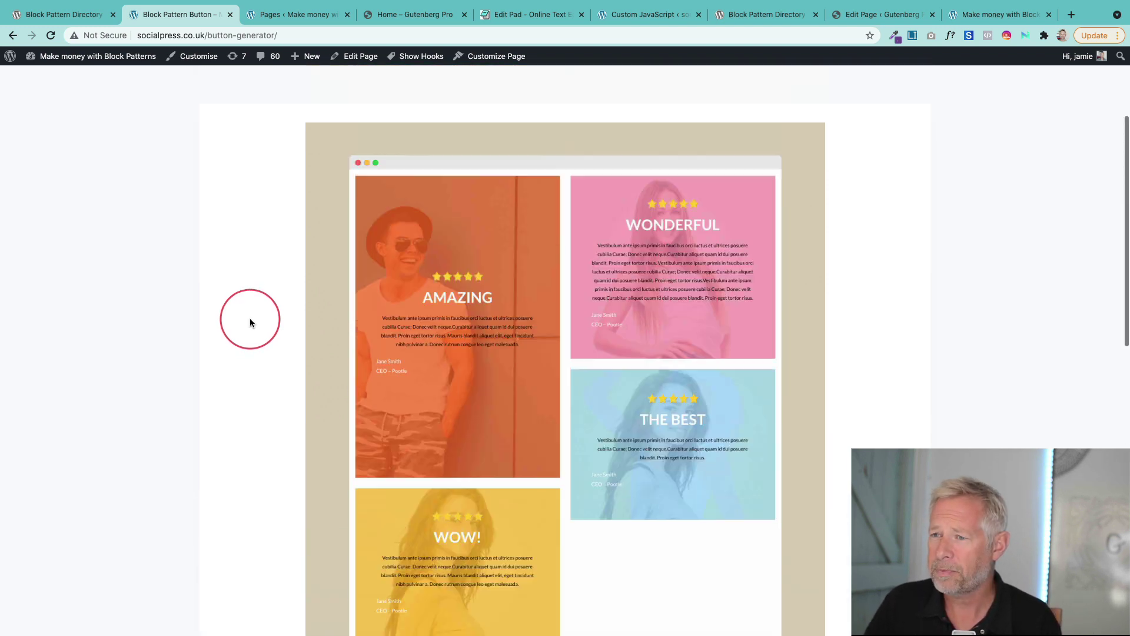
scroll(250, 322, "down", 10)
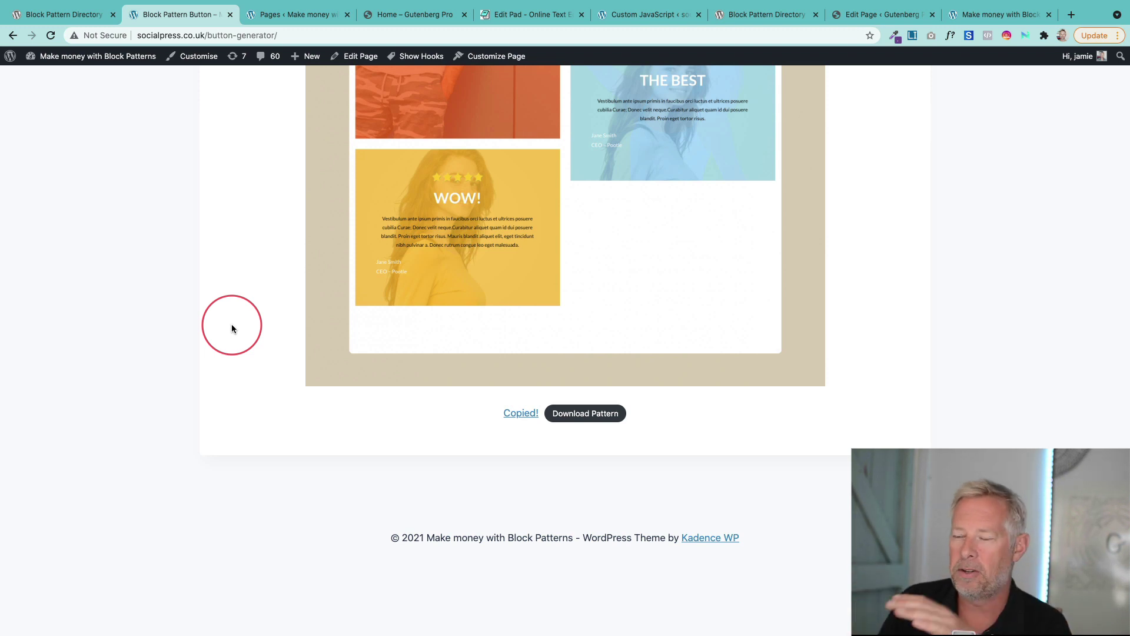
scroll(231, 328, "up", 7)
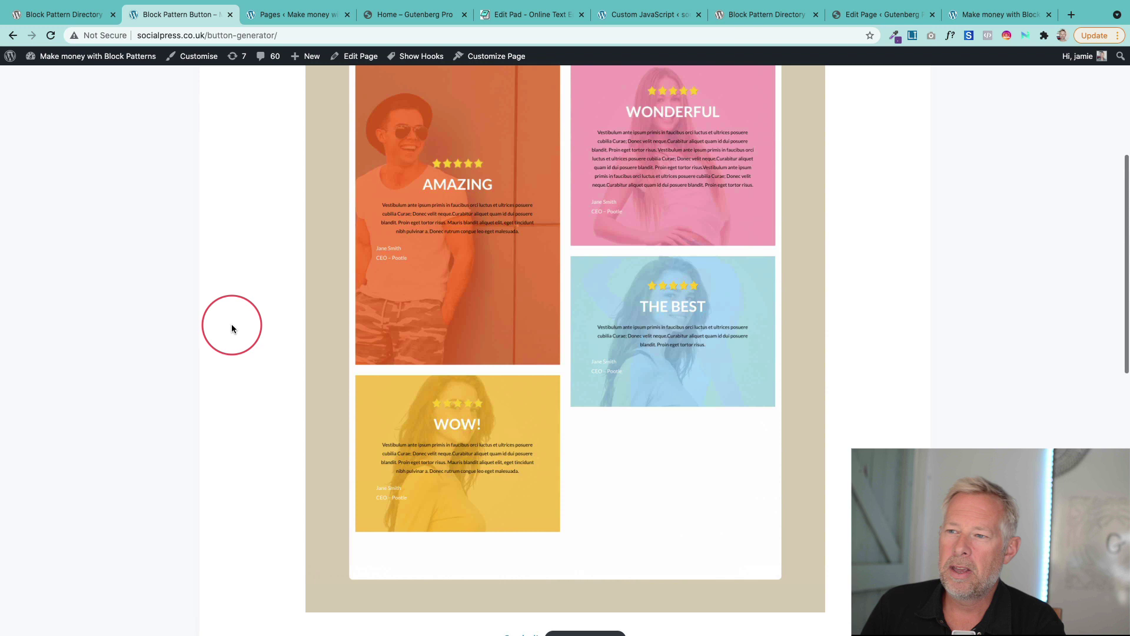
scroll(207, 398, "down", 7)
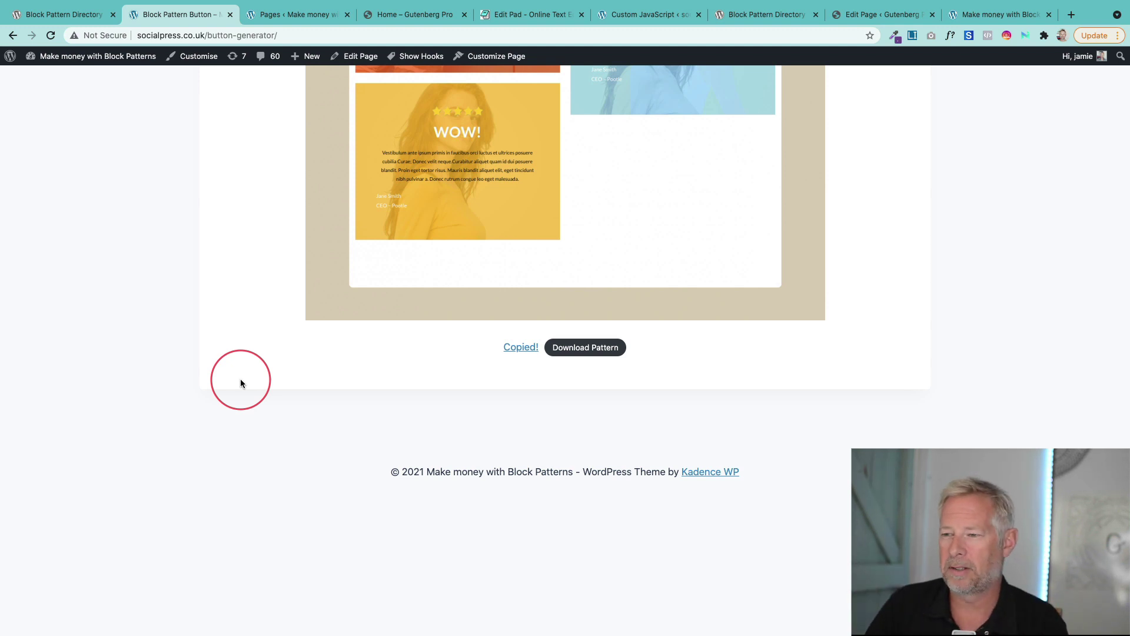
scroll(241, 383, "up", 2)
Reload the Block Pattern Button page and scroll down to the 'Copy Masonry Grid Pattern' link.
left_click(337, 36)
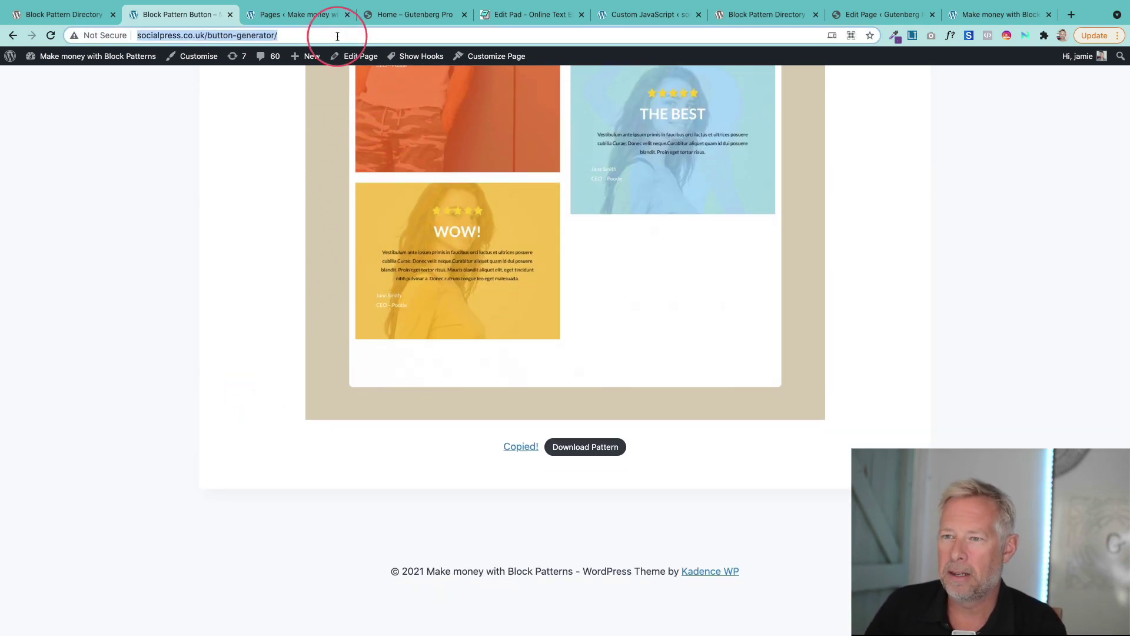
key("Return")
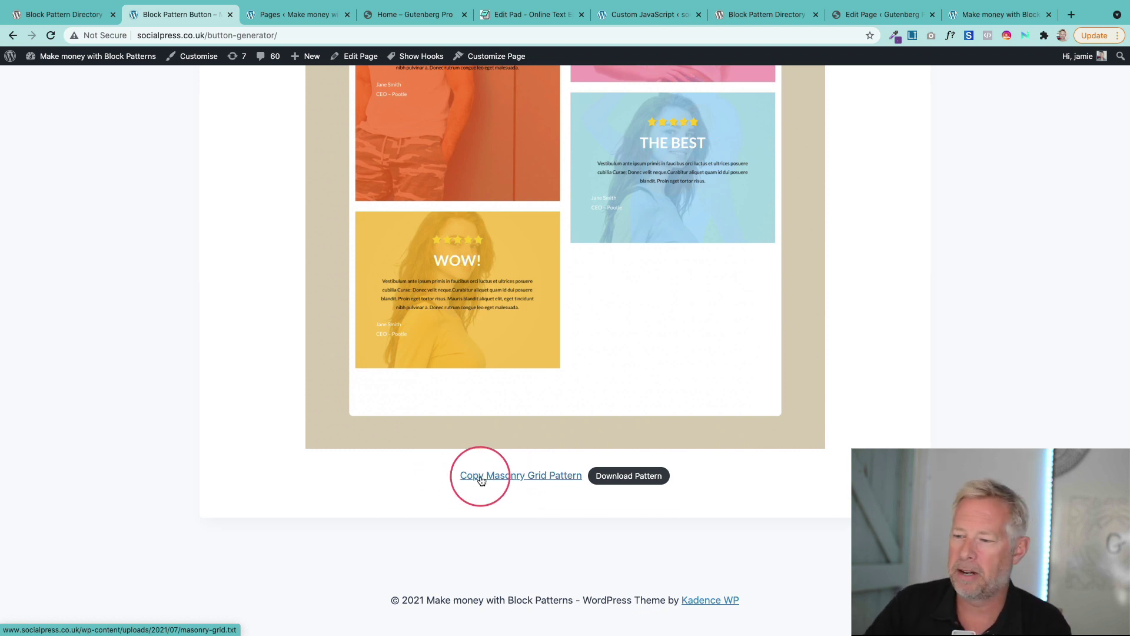
scroll(341, 454, "up", 10)
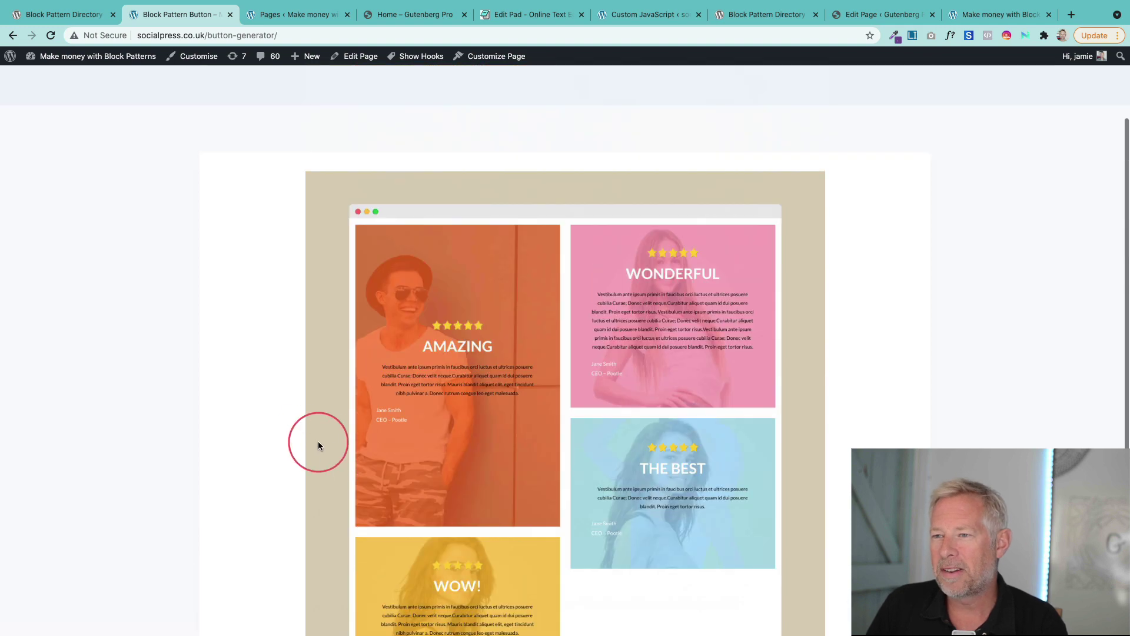
scroll(233, 451, "down", 3)
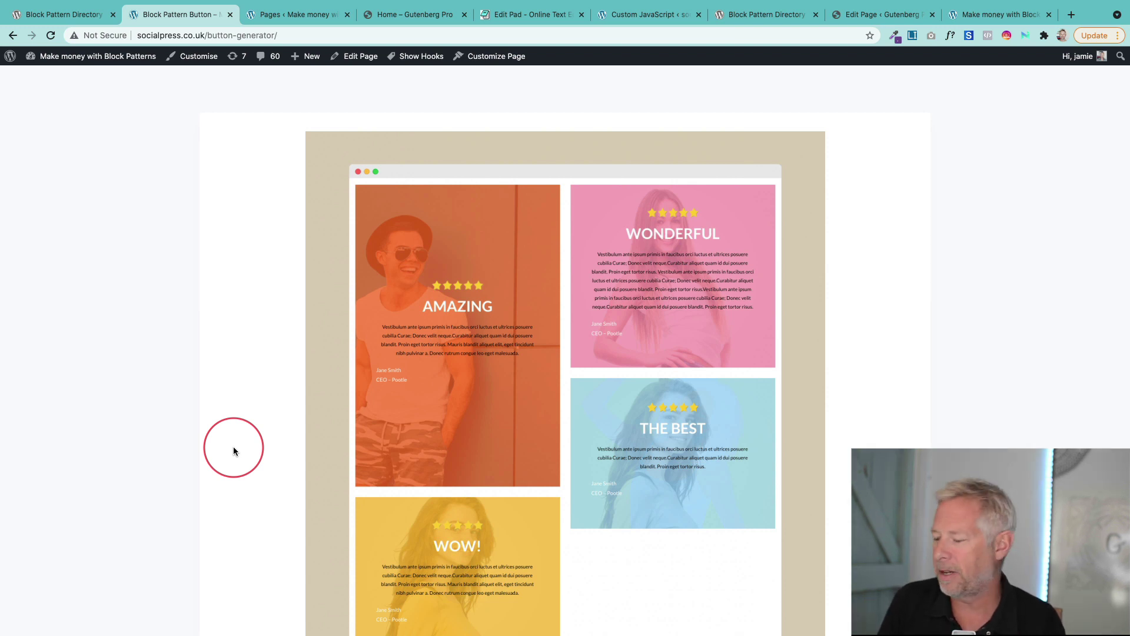
scroll(238, 451, "down", 5)
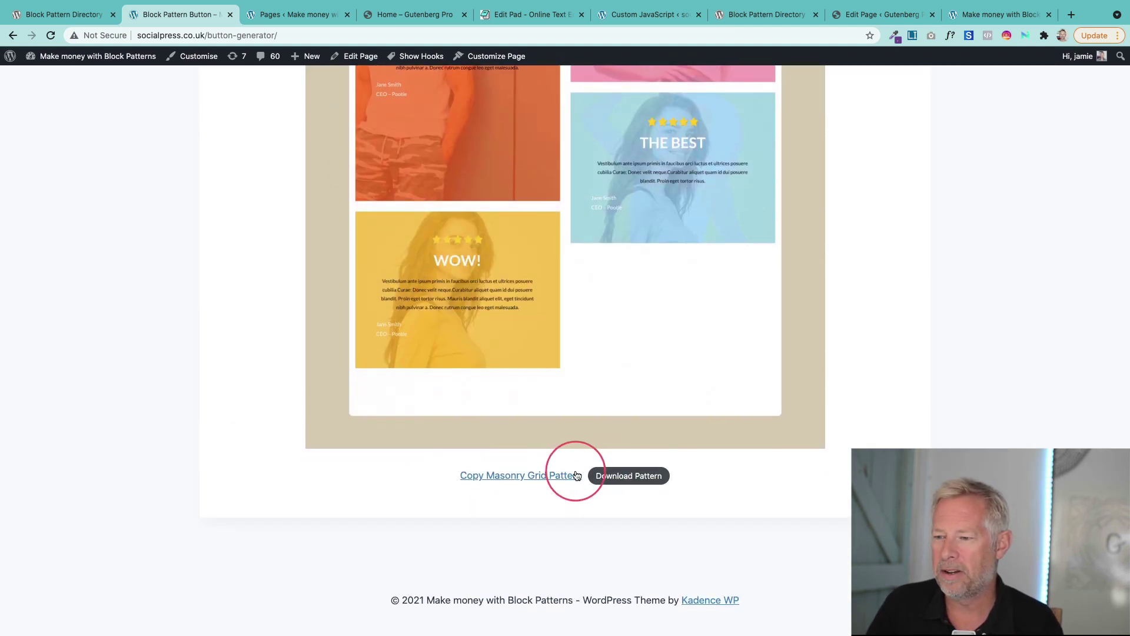